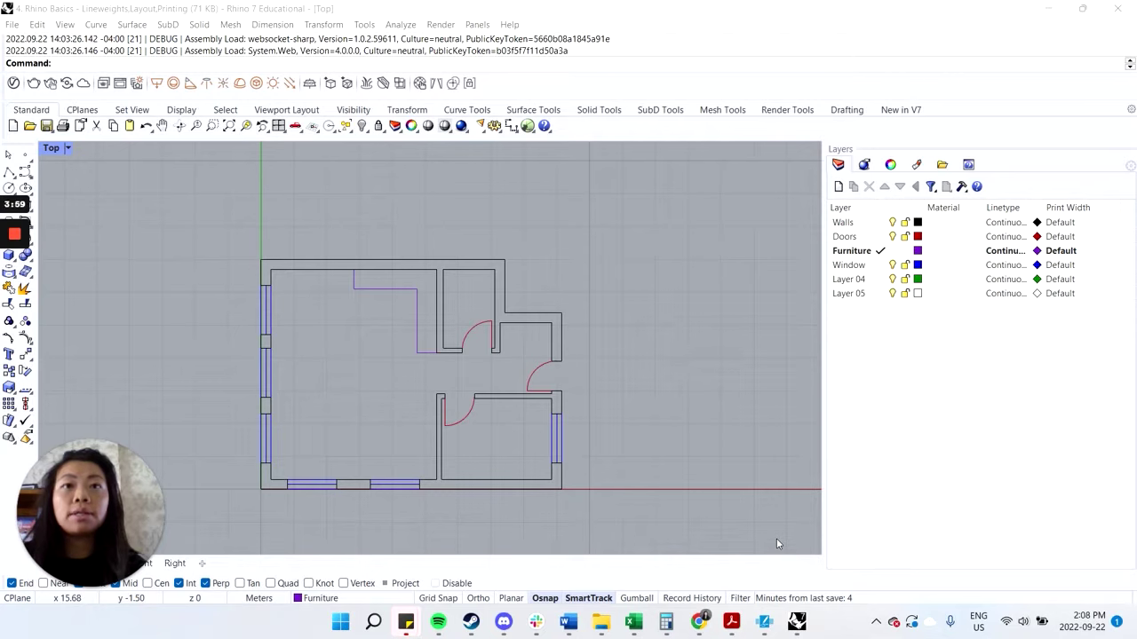
Step: Widen the Layers panel and its Linetype column so full Continuous linetype names show
{"action": "left_click", "coordinate": [776, 539]}
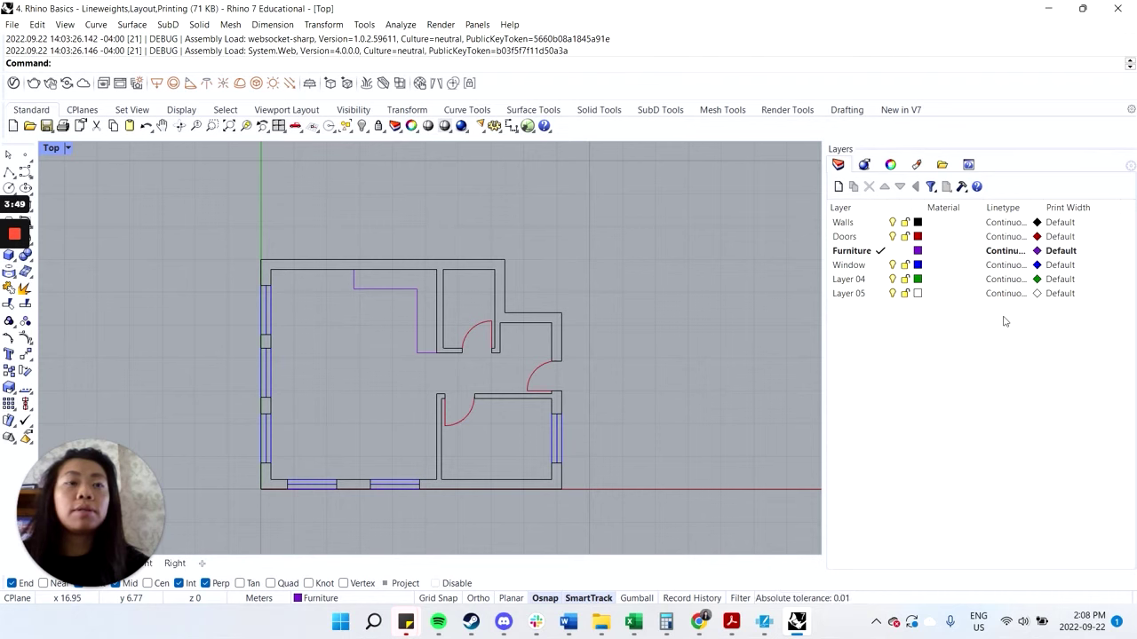
{"action": "left_click", "coordinate": [37, 25]}
{"action": "left_click", "coordinate": [182, 480]}
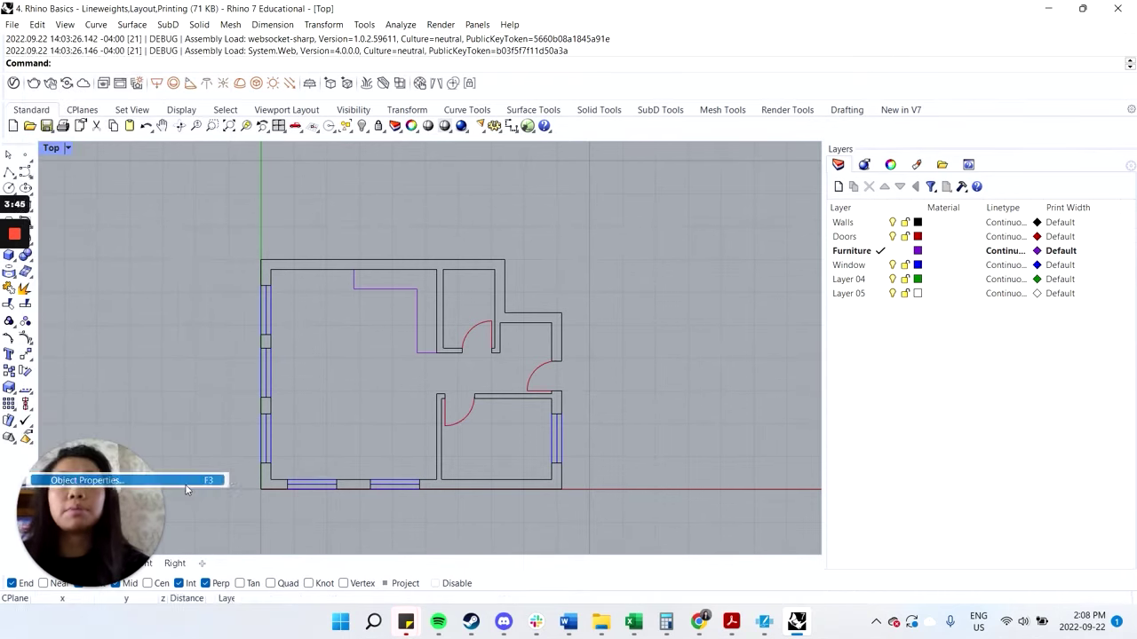
{"action": "left_click", "coordinate": [838, 165]}
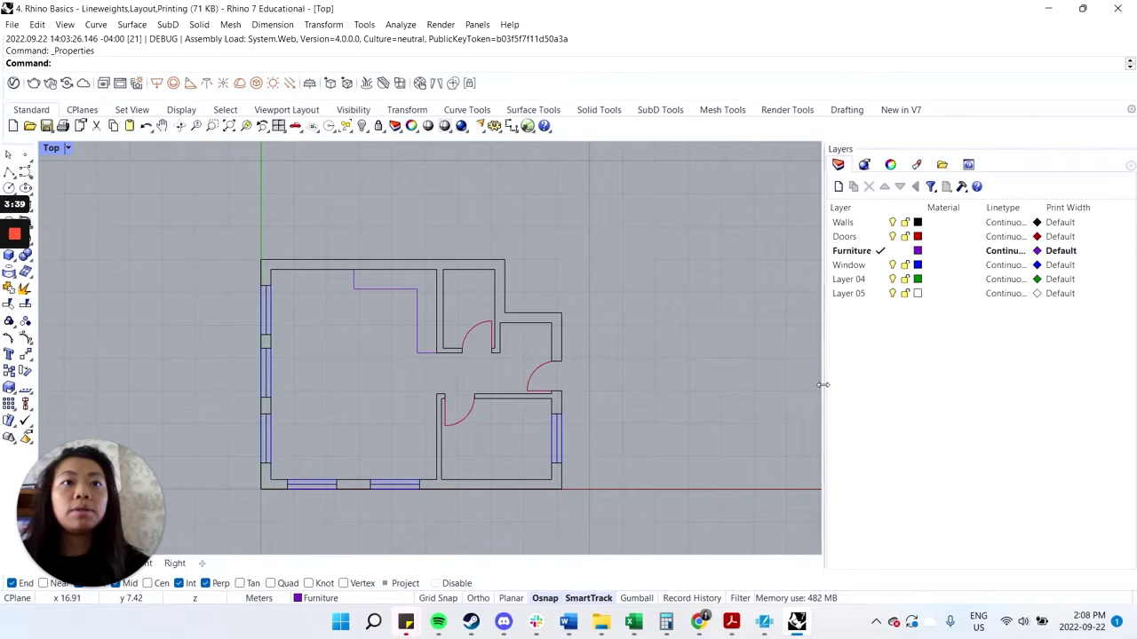
{"action": "left_click_drag", "start_coordinate": [822, 383], "coordinate": [628, 382]}
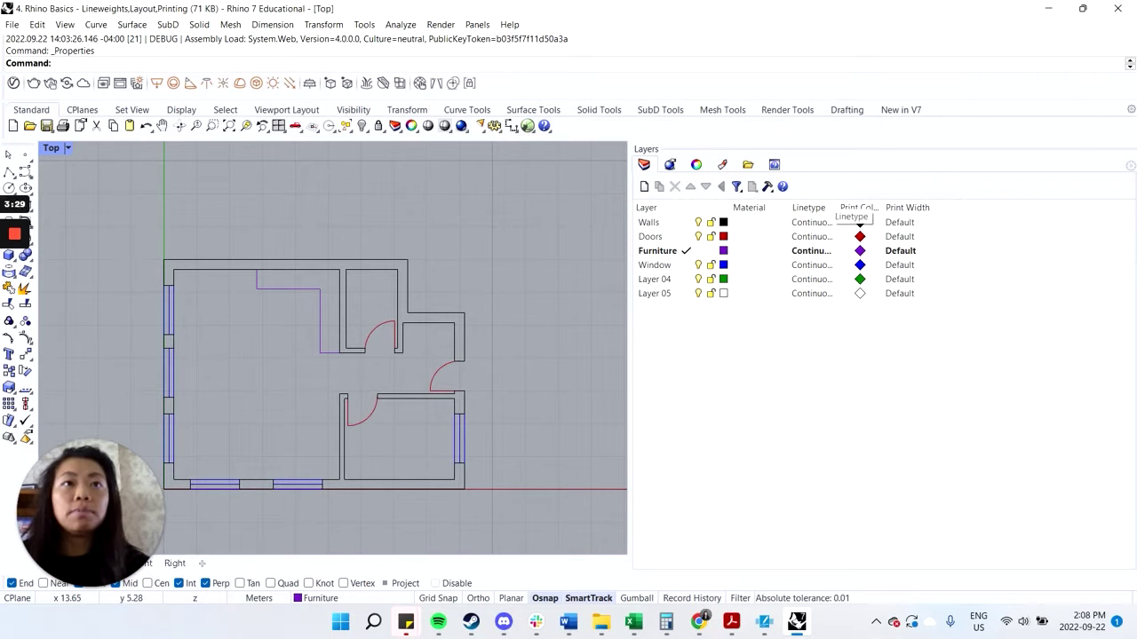
{"action": "left_click_drag", "start_coordinate": [837, 209], "coordinate": [891, 225]}
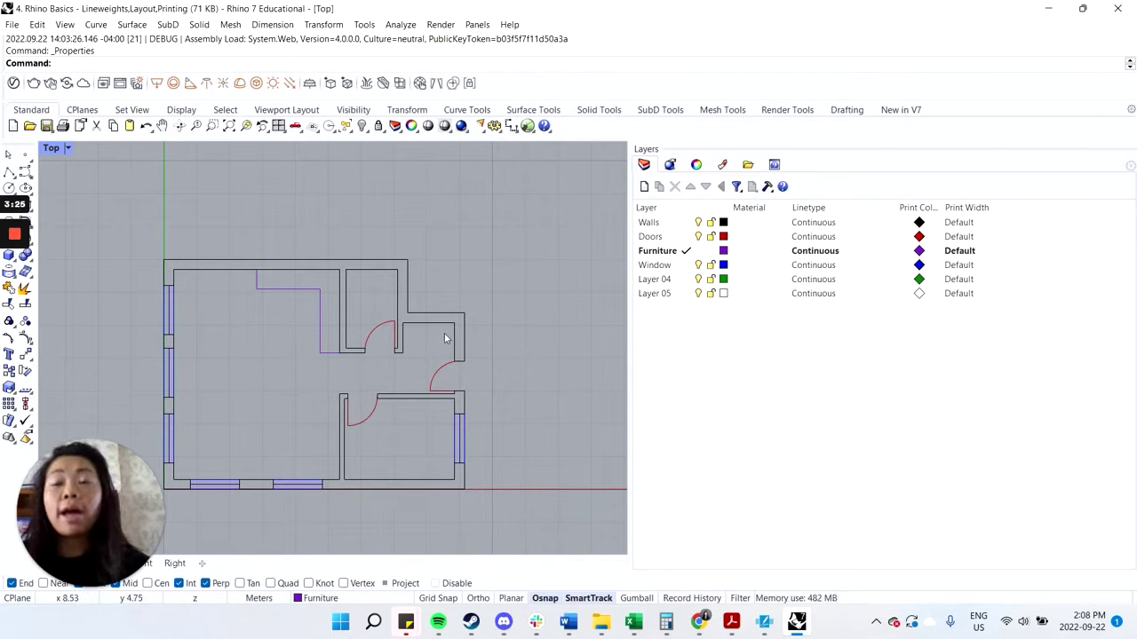
Step: Rename Layer 04 to 'Header' and make it the current layer
{"action": "left_click", "coordinate": [665, 281]}
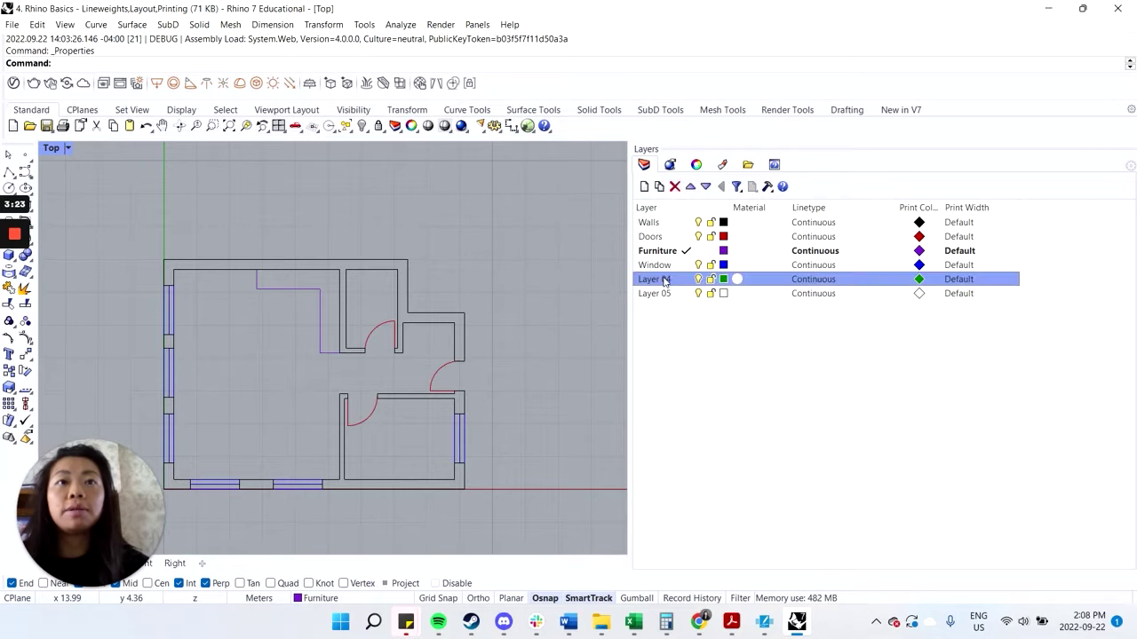
{"action": "left_click", "coordinate": [666, 280]}
{"action": "left_click_drag", "start_coordinate": [670, 280], "coordinate": [602, 283]}
{"action": "type", "text": "Header"}
{"action": "key", "text": "Return"}
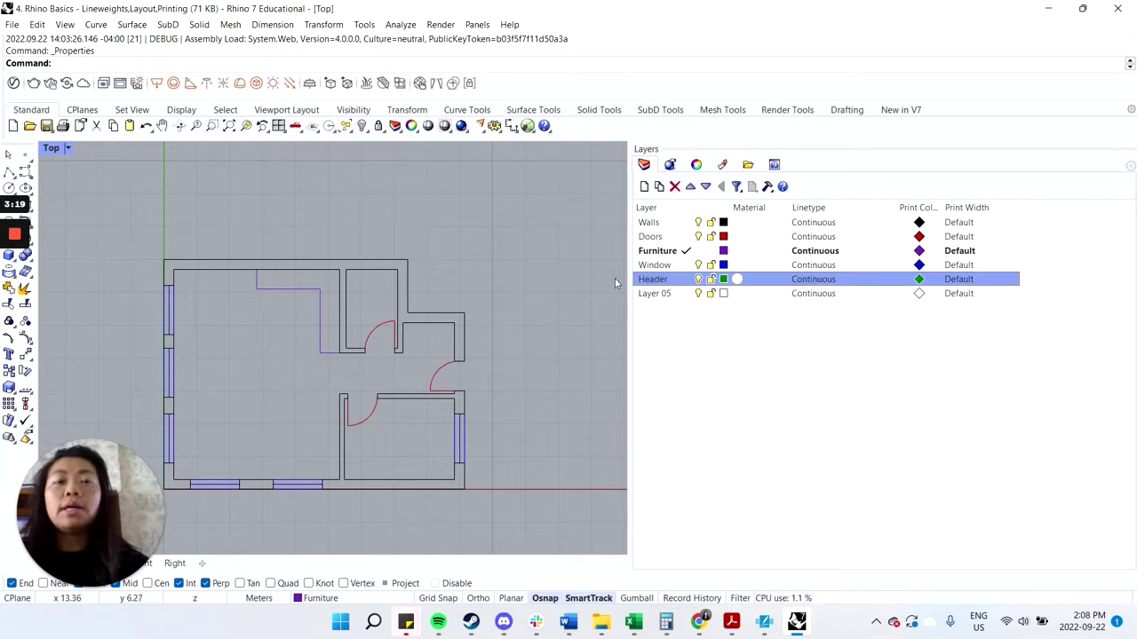
{"action": "left_click", "coordinate": [685, 279]}
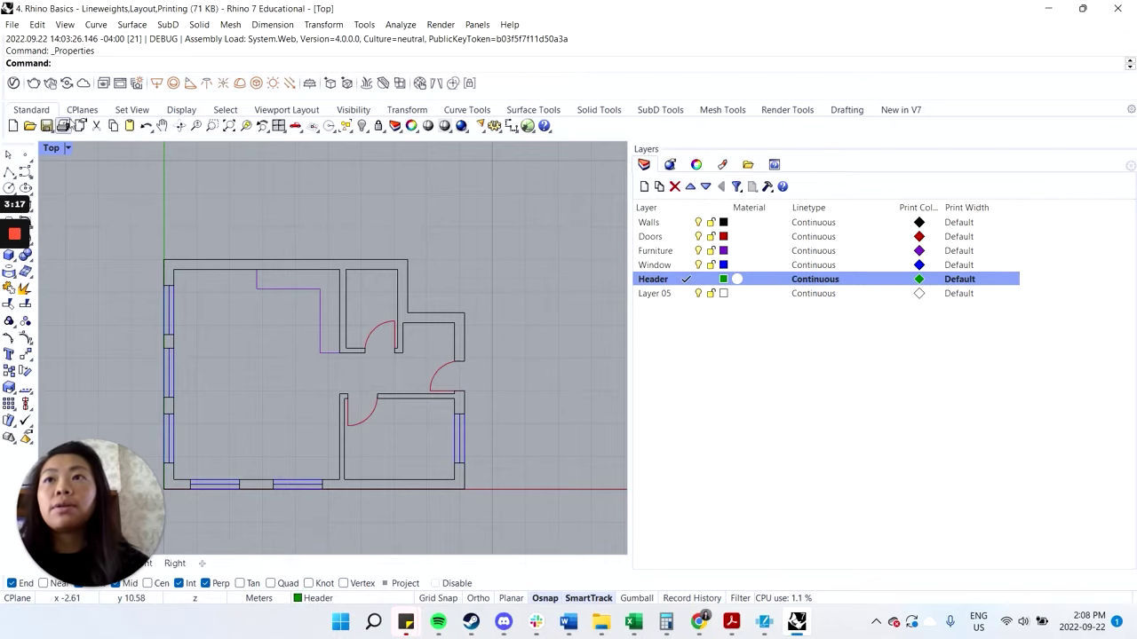
Step: Draw two vertical header polylines from the wall corners down to the lower wall
{"action": "left_click", "coordinate": [9, 175]}
{"action": "left_click", "coordinate": [40, 182]}
{"action": "scroll", "coordinate": [364, 391], "scroll_direction": "up", "scroll_amount": 8}
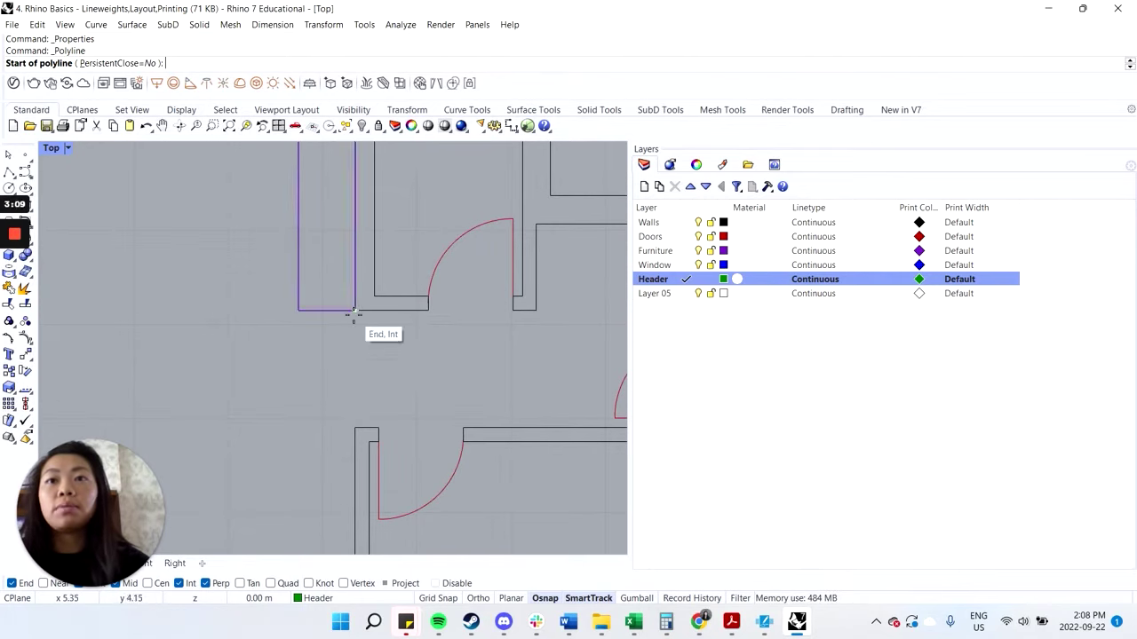
{"action": "left_click", "coordinate": [356, 315]}
{"action": "left_click", "coordinate": [353, 427]}
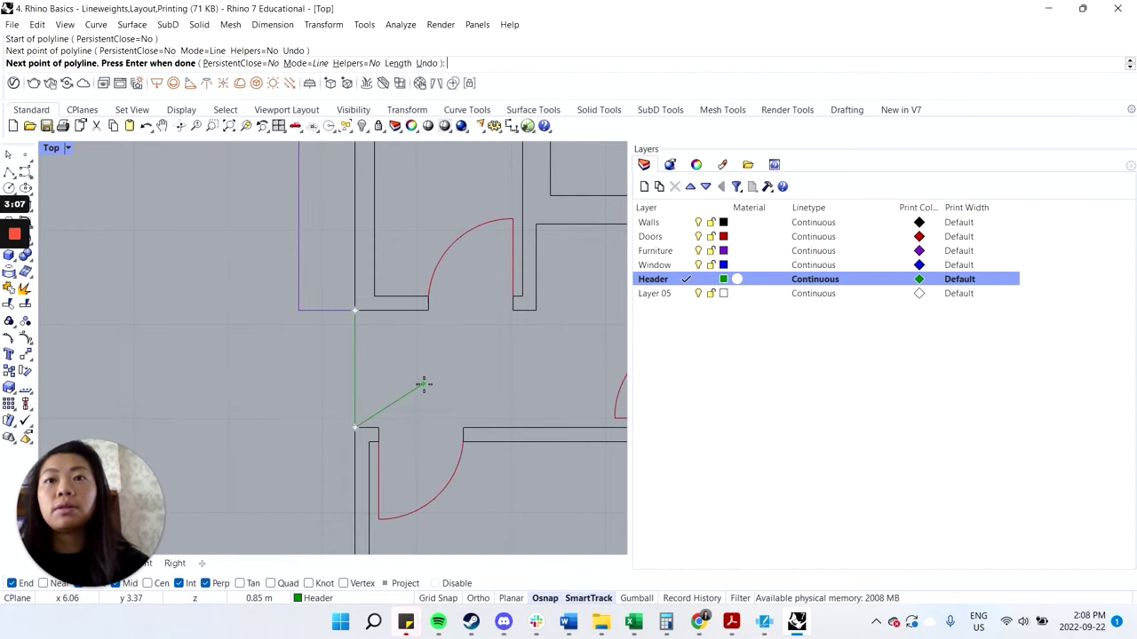
{"action": "key", "text": "Return"}
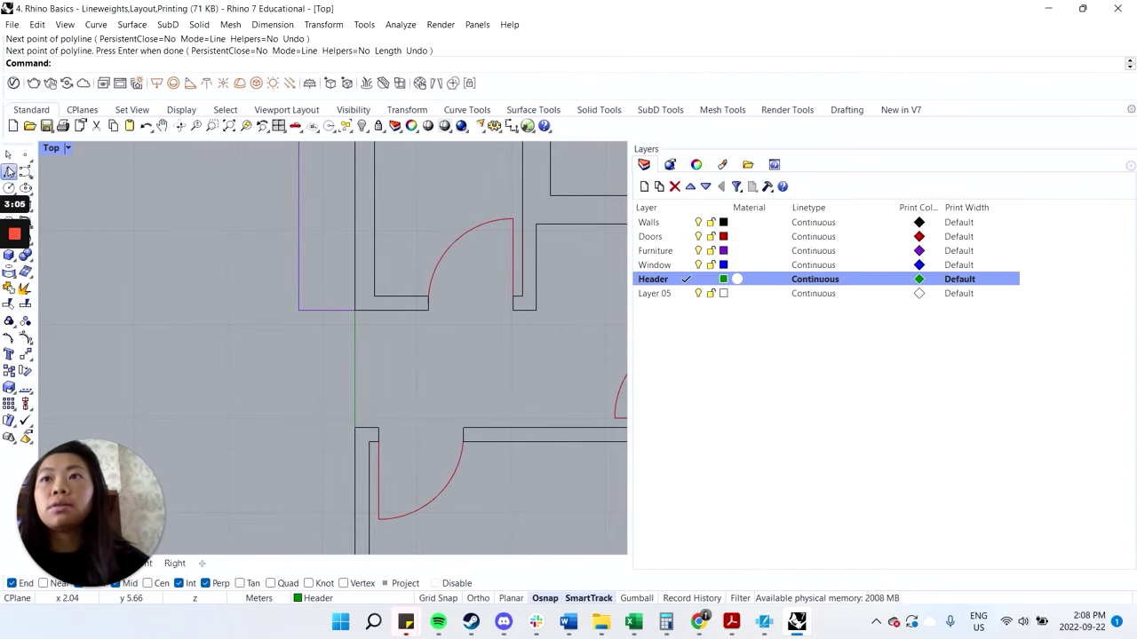
{"action": "key", "text": "Return"}
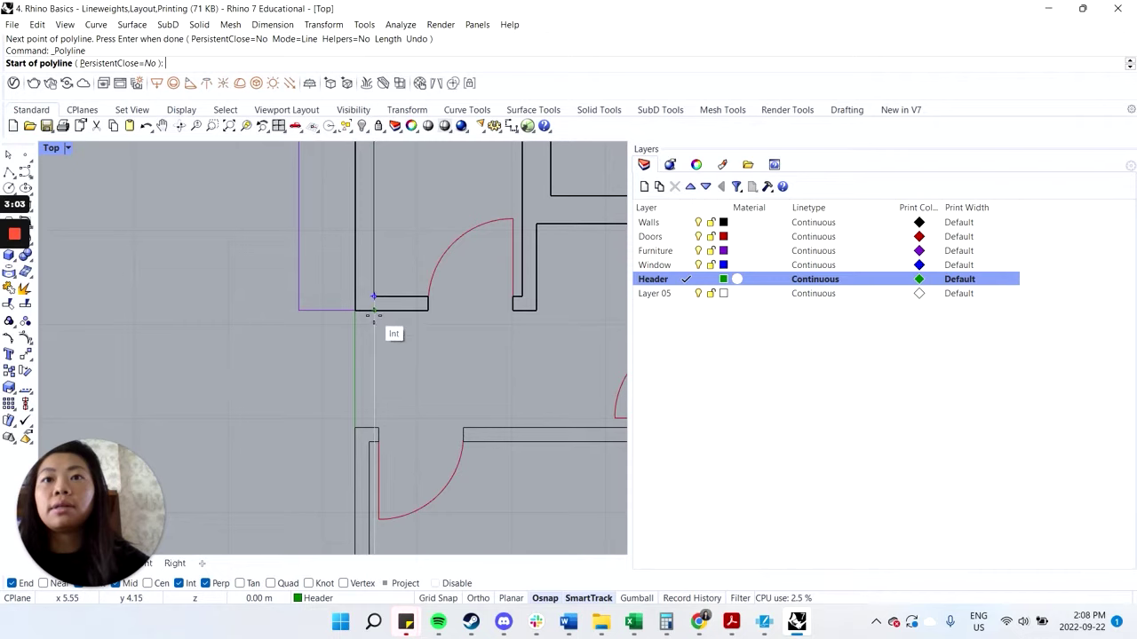
{"action": "left_click", "coordinate": [373, 297]}
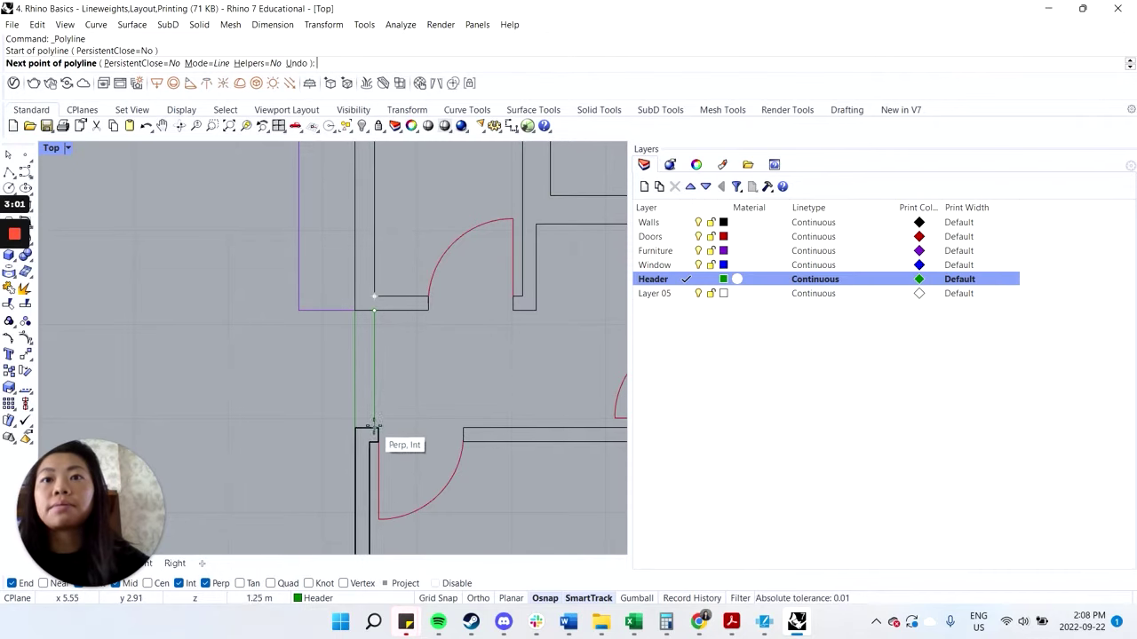
{"action": "left_click", "coordinate": [374, 424]}
{"action": "key", "text": "Return"}
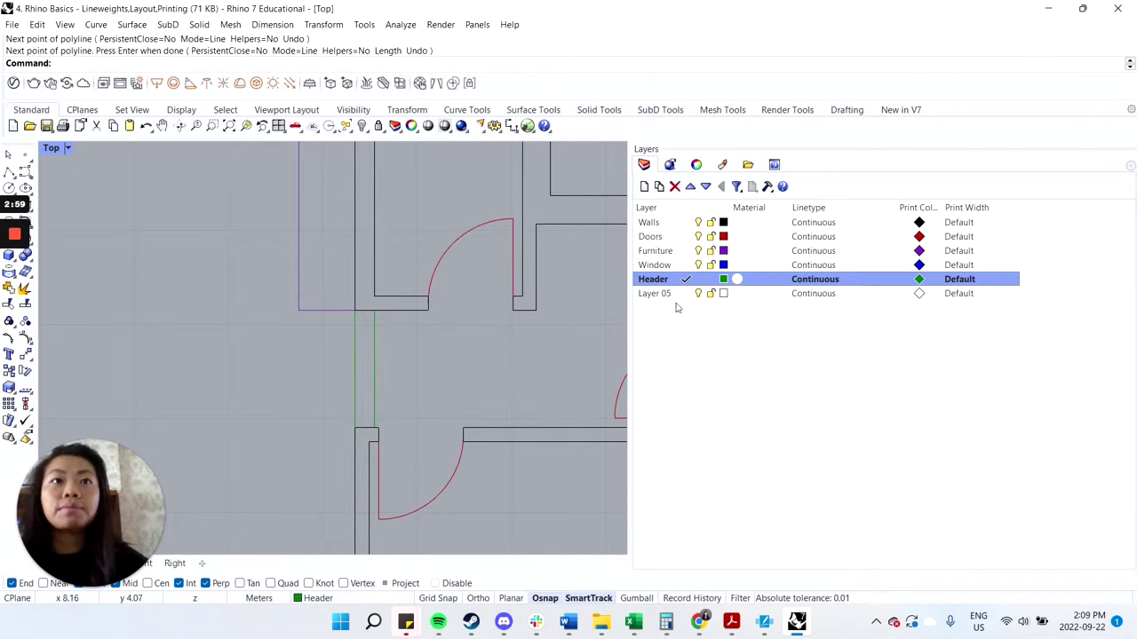
Step: Give the Header layer the Hidden linetype and zoom in to check the dashed lines
{"action": "left_click", "coordinate": [817, 281]}
{"action": "left_click", "coordinate": [520, 330]}
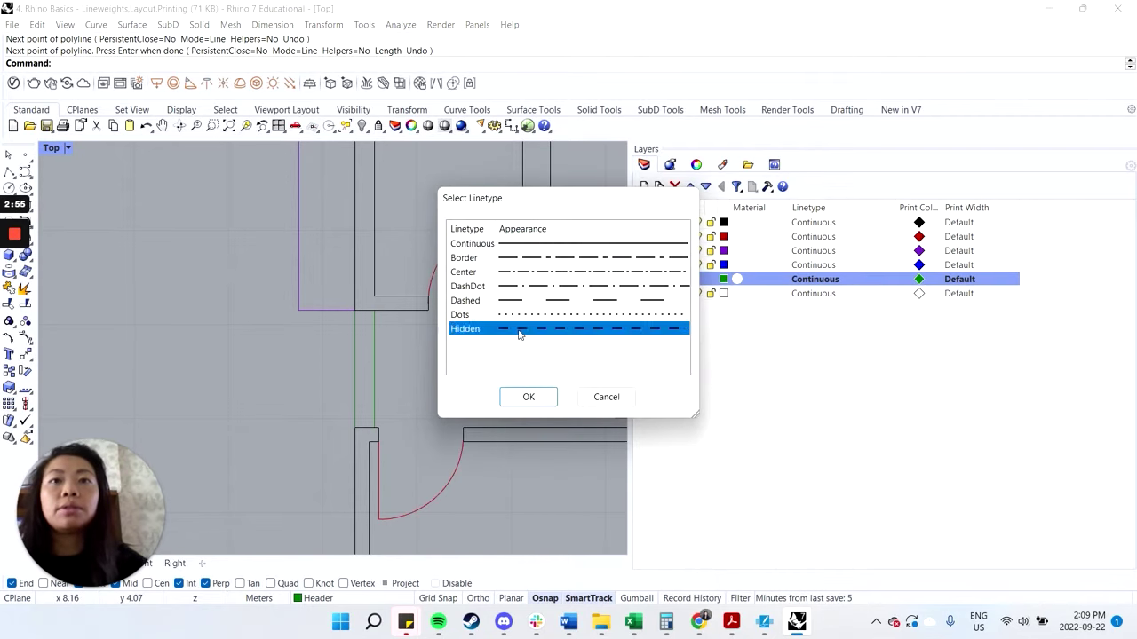
{"action": "left_click", "coordinate": [541, 398]}
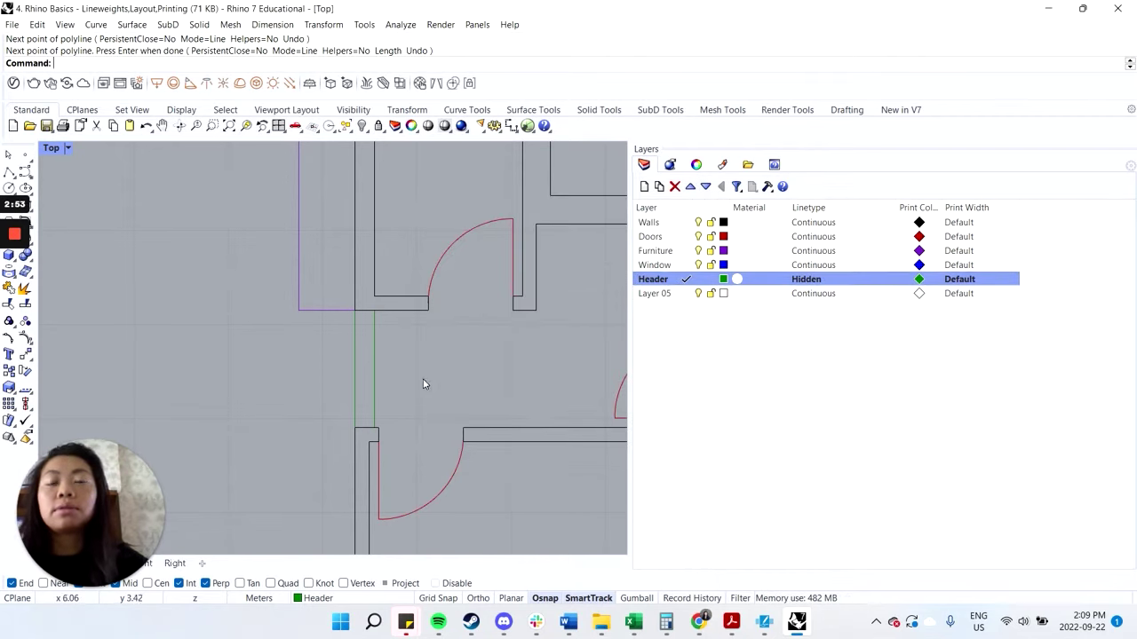
{"action": "scroll", "coordinate": [365, 389], "scroll_direction": "up", "scroll_amount": 6}
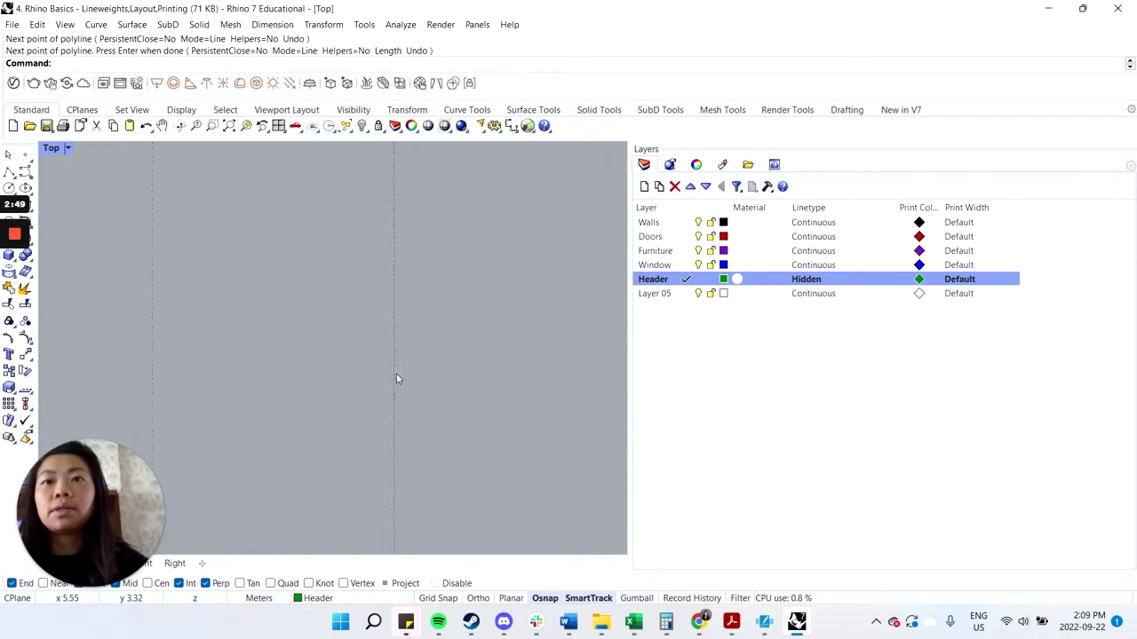
{"action": "scroll", "coordinate": [395, 375], "scroll_direction": "down", "scroll_amount": 5}
{"action": "scroll", "coordinate": [392, 384], "scroll_direction": "up", "scroll_amount": 5}
{"action": "scroll", "coordinate": [432, 396], "scroll_direction": "down", "scroll_amount": 4}
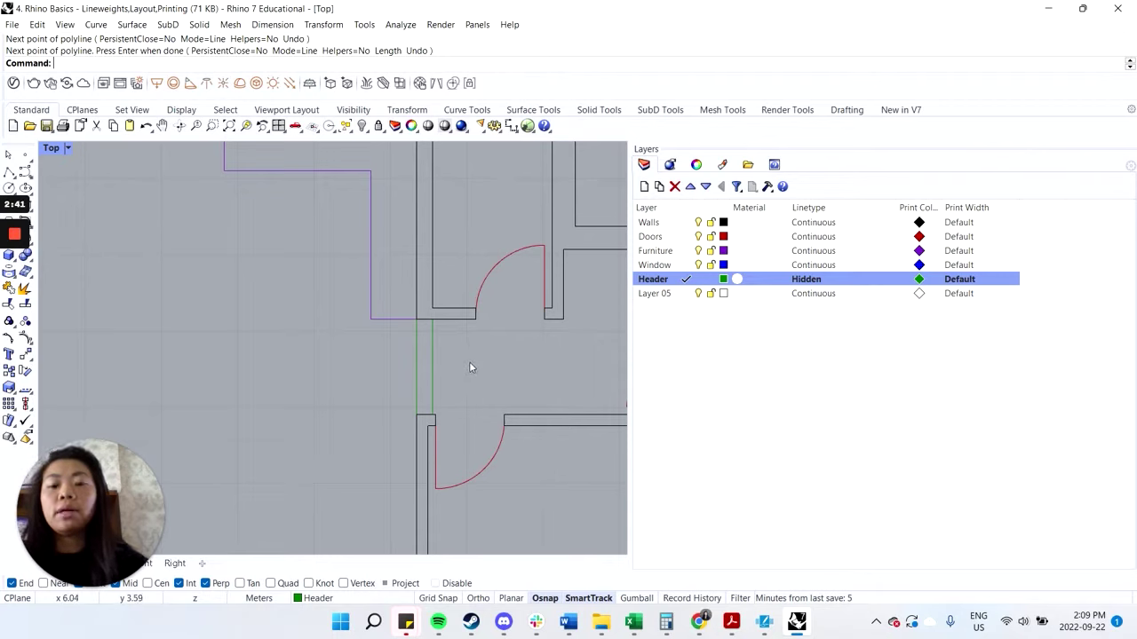
Step: Set the document linetype scale to 50 in DocumentProperties > Linetypes
{"action": "type", "text": "DocumentProperti"}
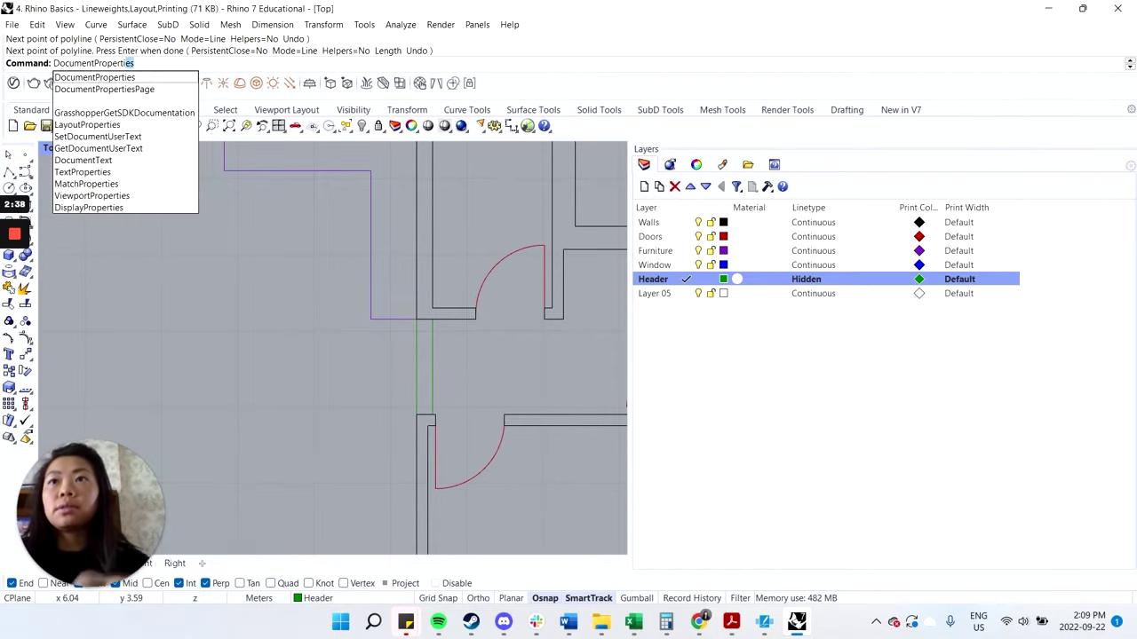
{"action": "key", "text": "Return"}
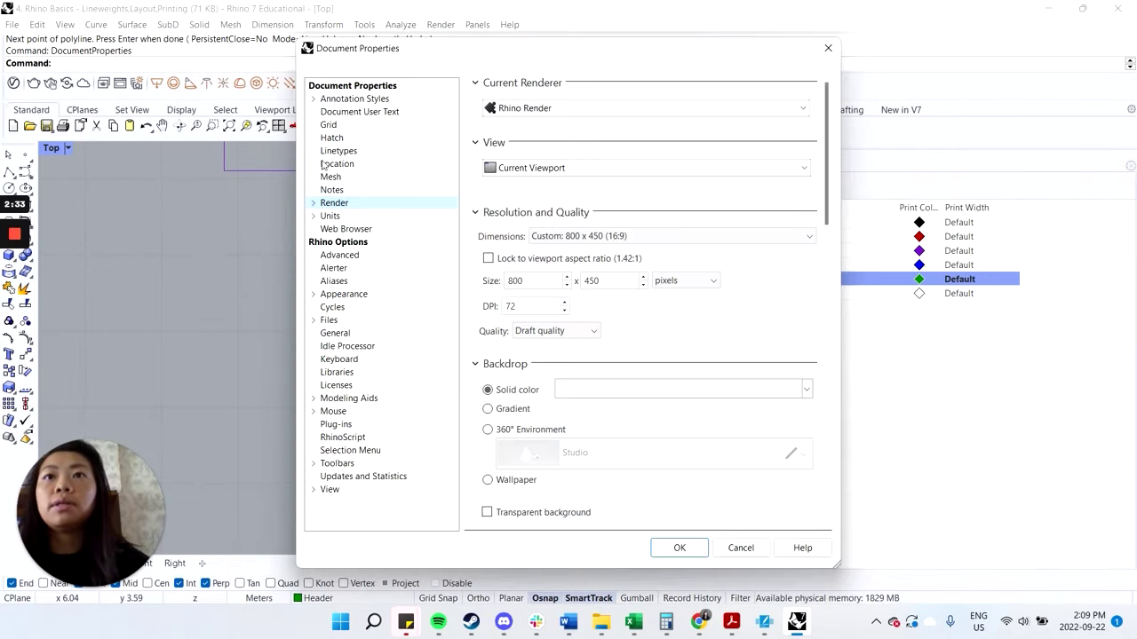
{"action": "left_click", "coordinate": [352, 153]}
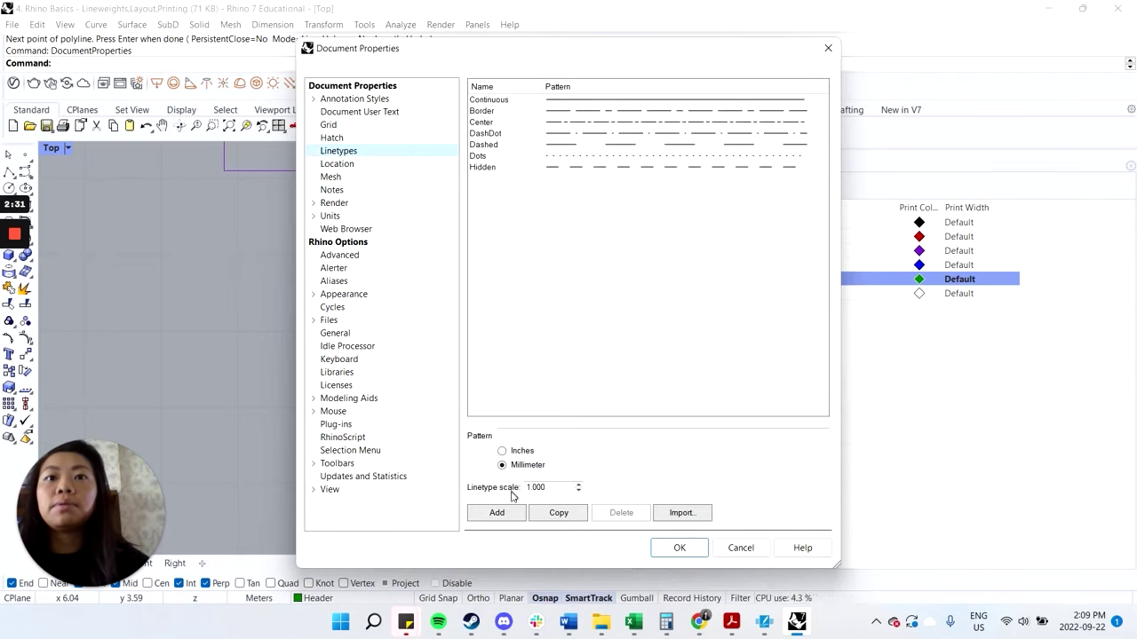
{"action": "left_click", "coordinate": [537, 487]}
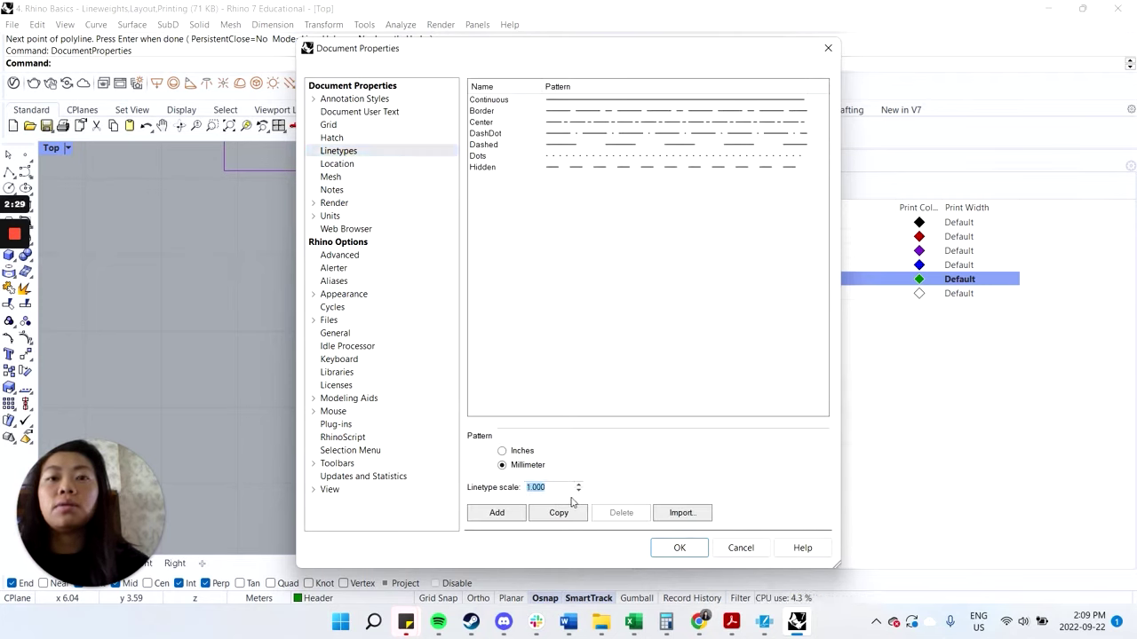
{"action": "type", "text": "50"}
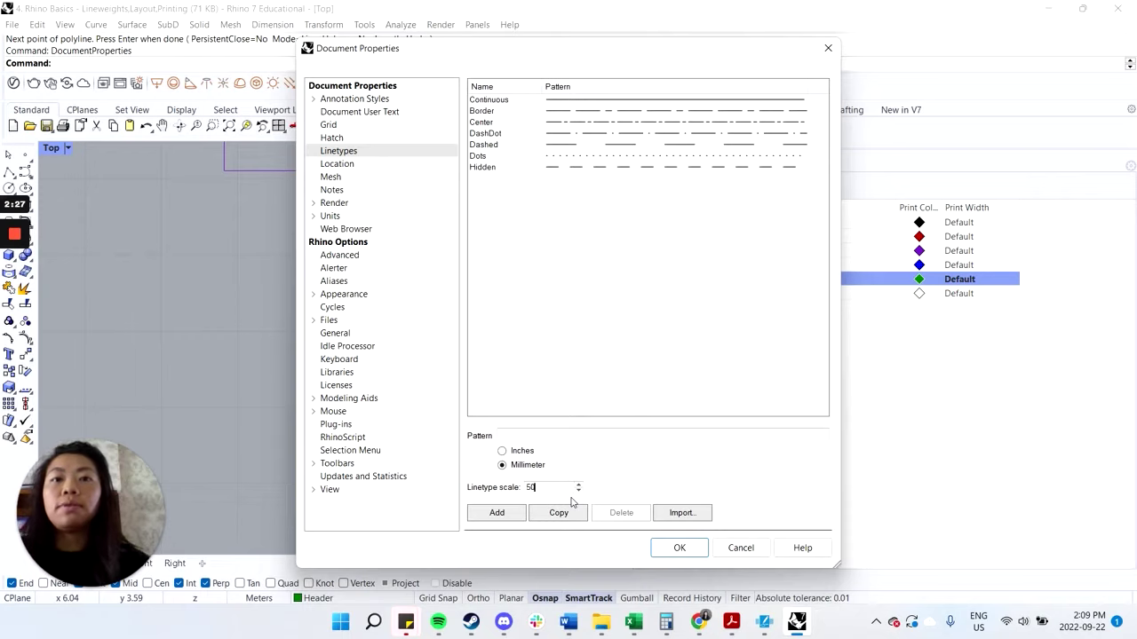
{"action": "left_click", "coordinate": [680, 547]}
{"action": "scroll", "coordinate": [469, 413], "scroll_direction": "down", "scroll_amount": 3}
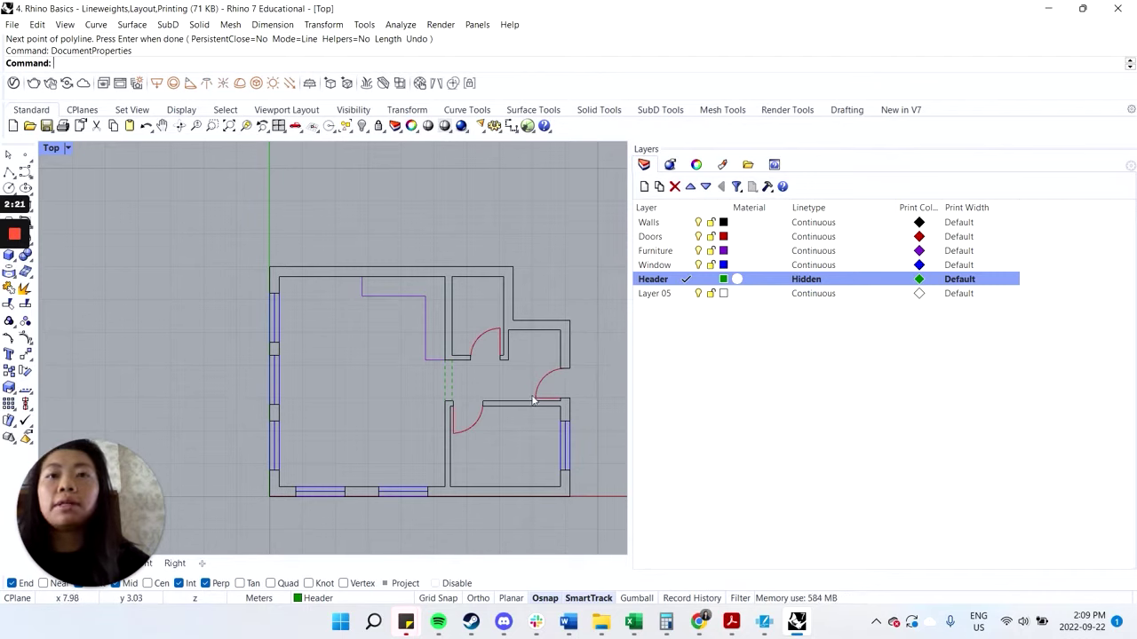
Step: Set the Walls layer print width to 0.4 and Doors to 0.25
{"action": "middle_click", "coordinate": [476, 365]}
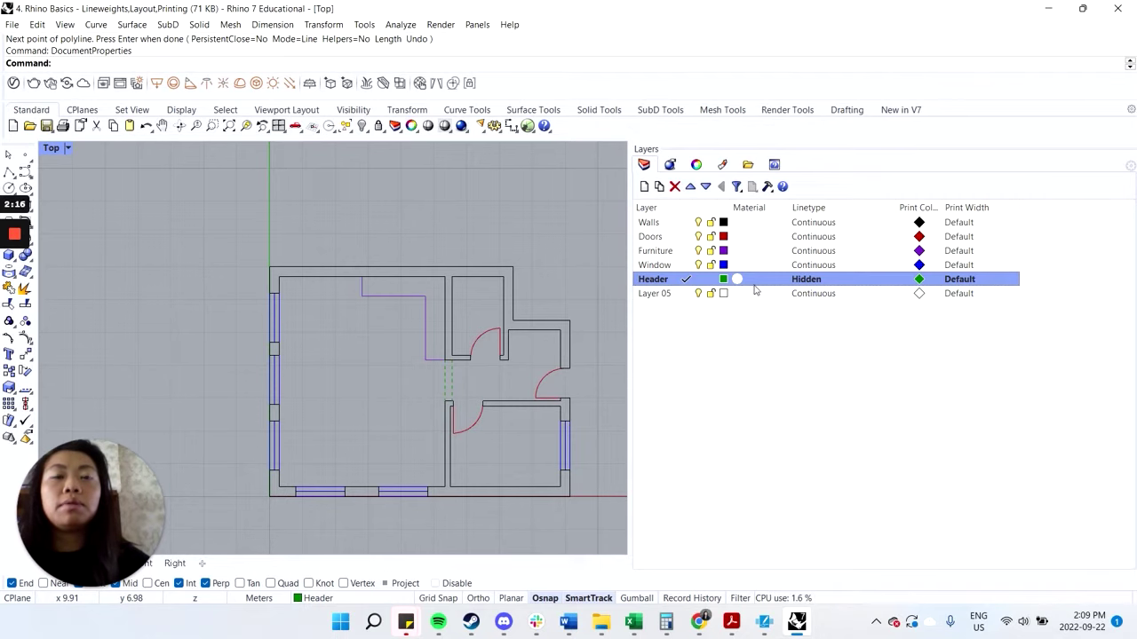
{"action": "left_click", "coordinate": [990, 223]}
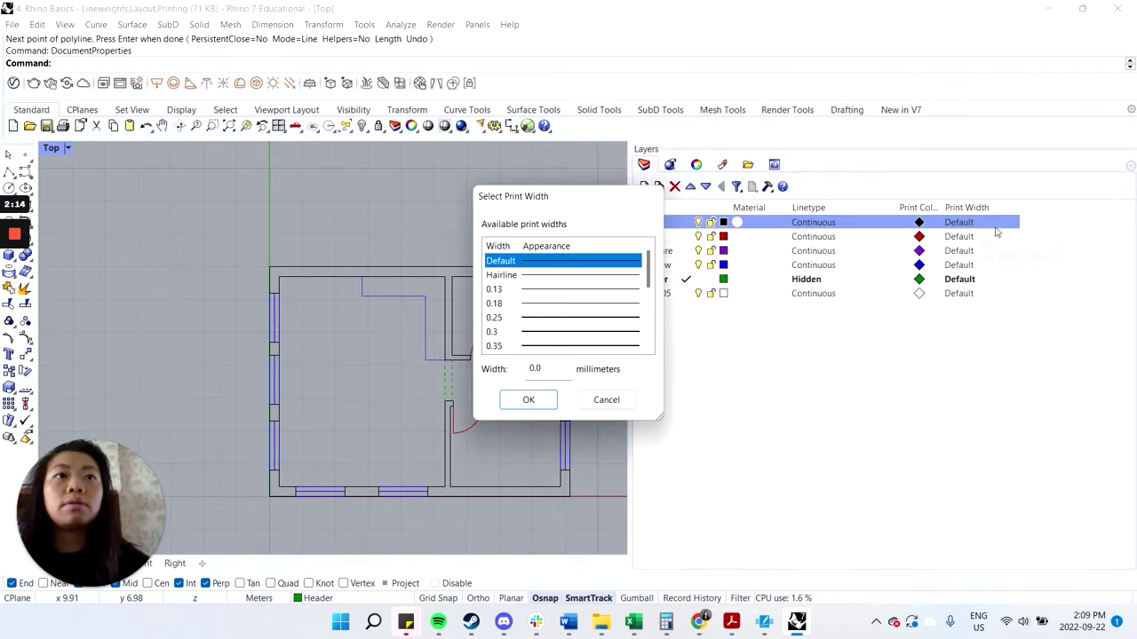
{"action": "left_click", "coordinate": [541, 346]}
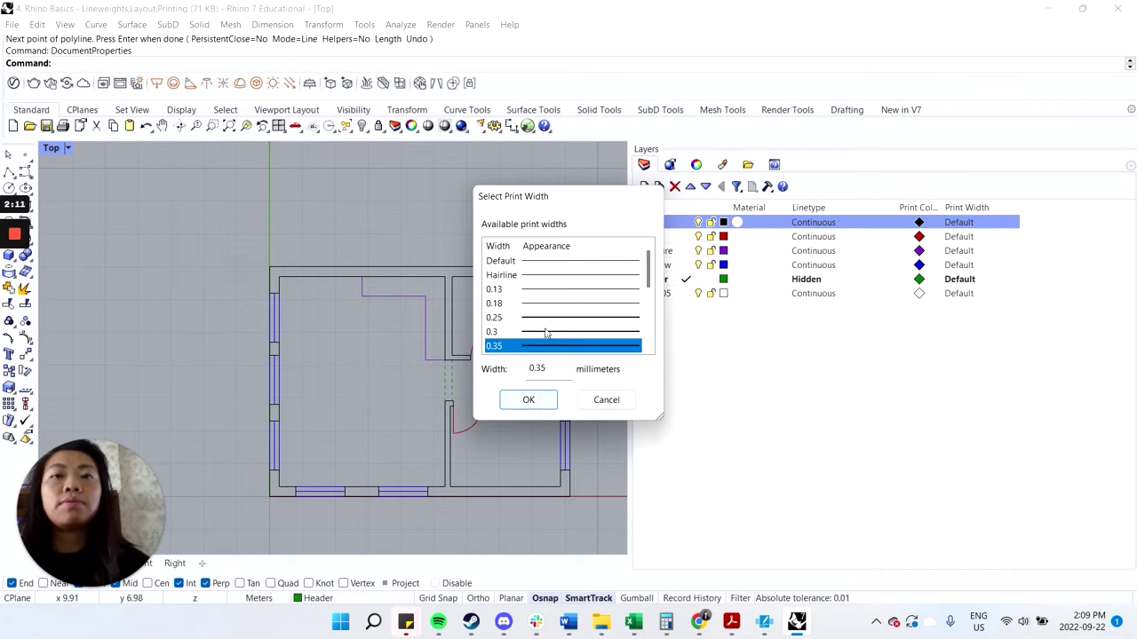
{"action": "scroll", "coordinate": [548, 332], "scroll_direction": "down", "scroll_amount": 1}
{"action": "left_click", "coordinate": [537, 318]}
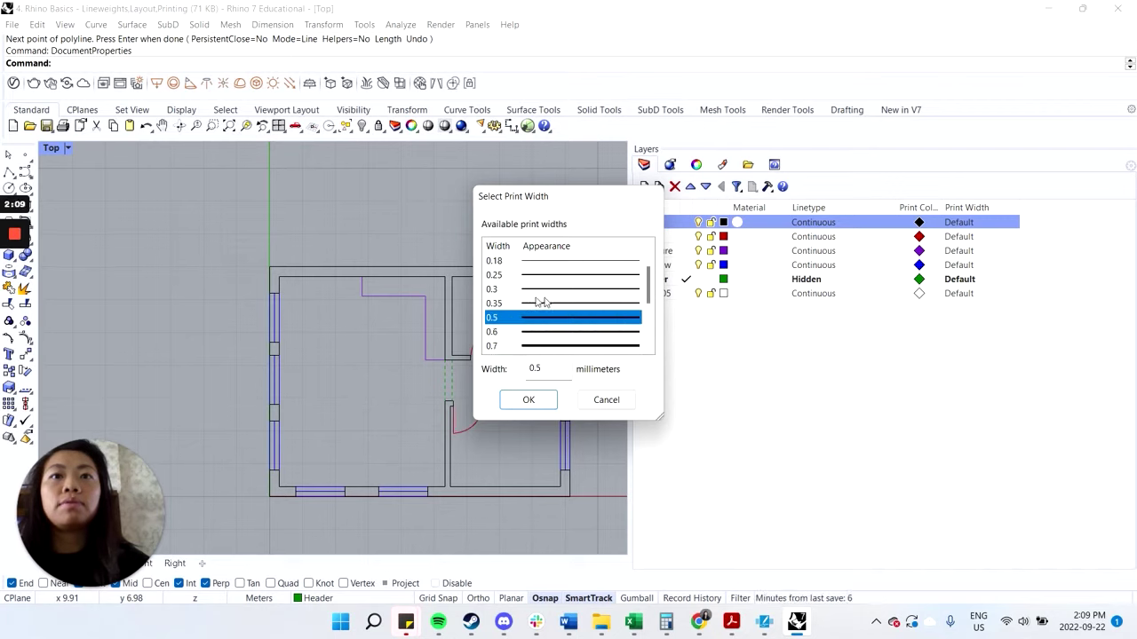
{"action": "left_click", "coordinate": [525, 377]}
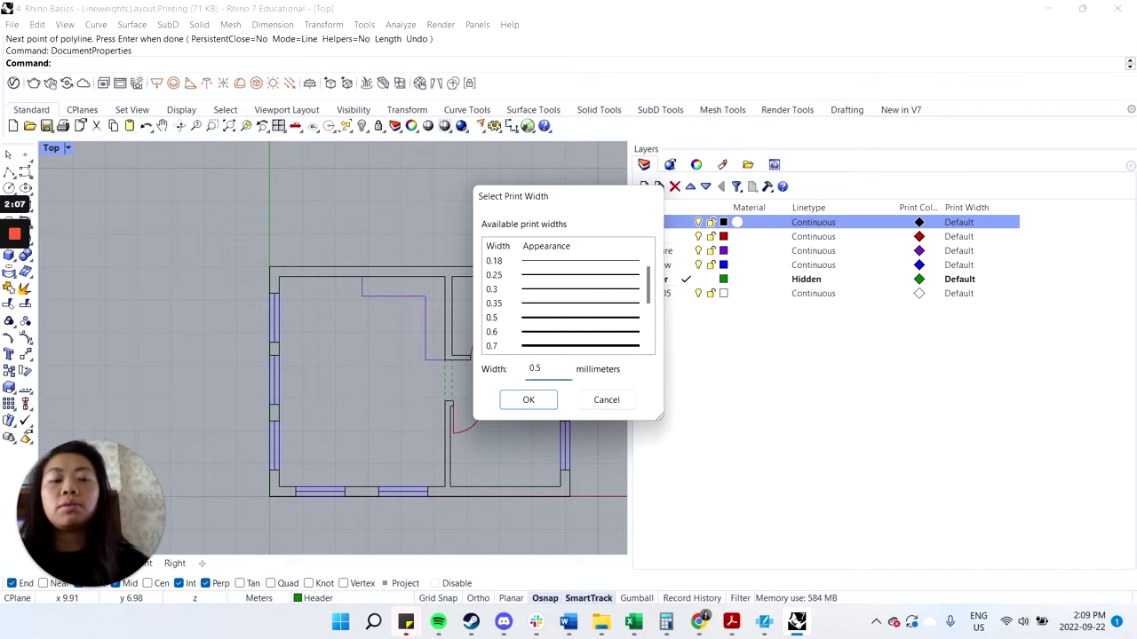
{"action": "key", "text": "BackSpace"}
{"action": "type", "text": "4"}
{"action": "left_click", "coordinate": [528, 401]}
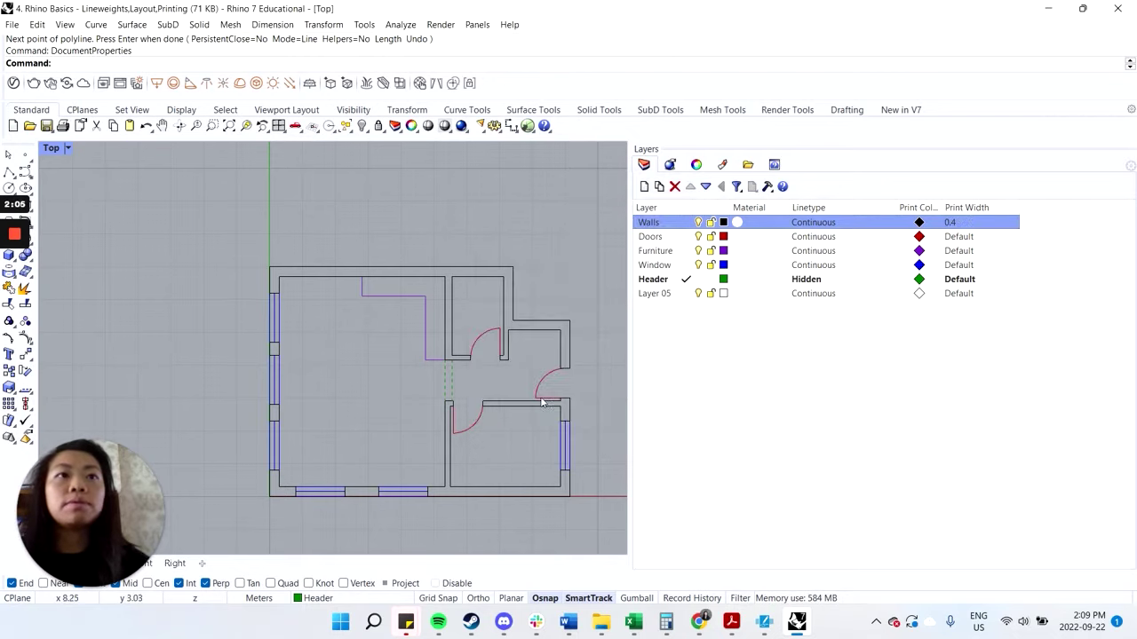
{"action": "left_click", "coordinate": [968, 238]}
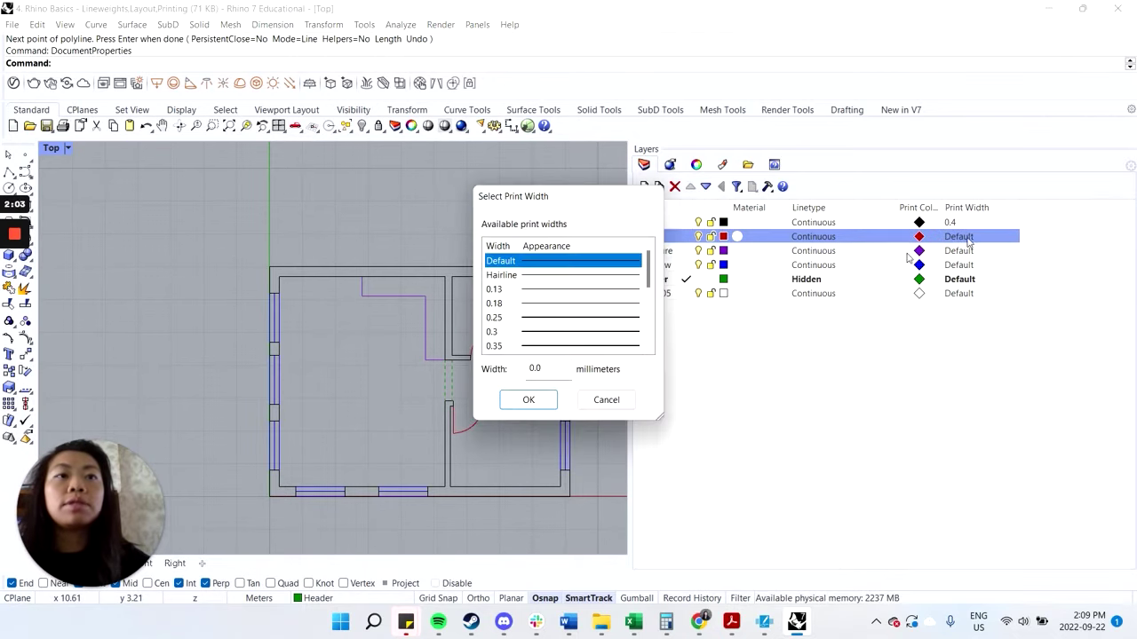
{"action": "left_click", "coordinate": [542, 320]}
Step: Set print widths for Furniture to Hairline, Window to 0.18 and Header to 0.25
{"action": "left_click", "coordinate": [528, 399]}
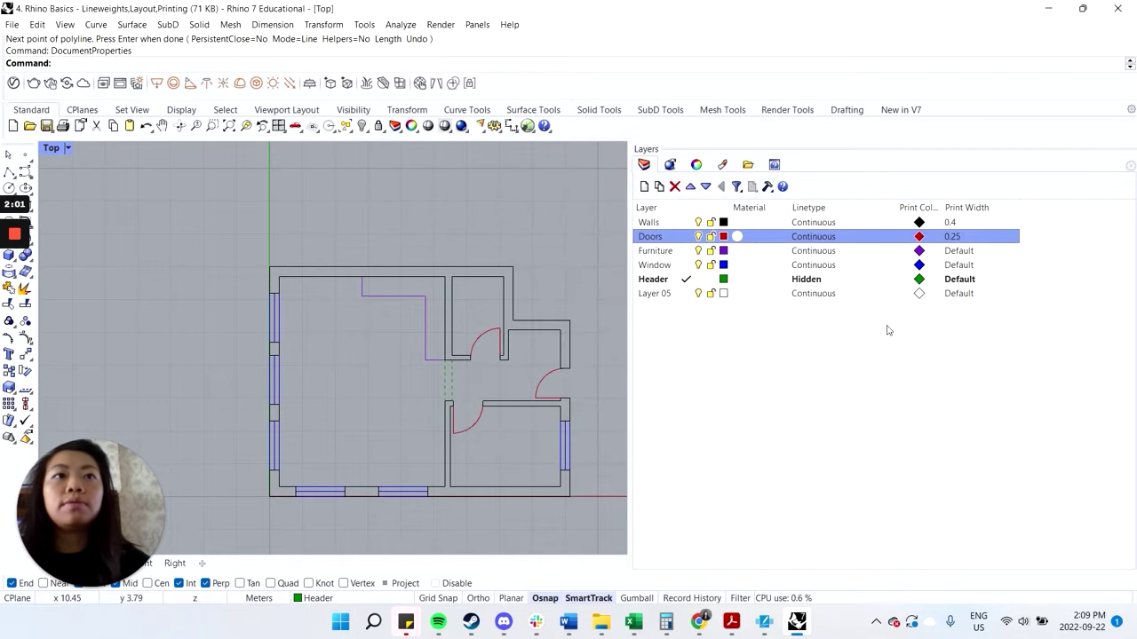
{"action": "left_click", "coordinate": [959, 253]}
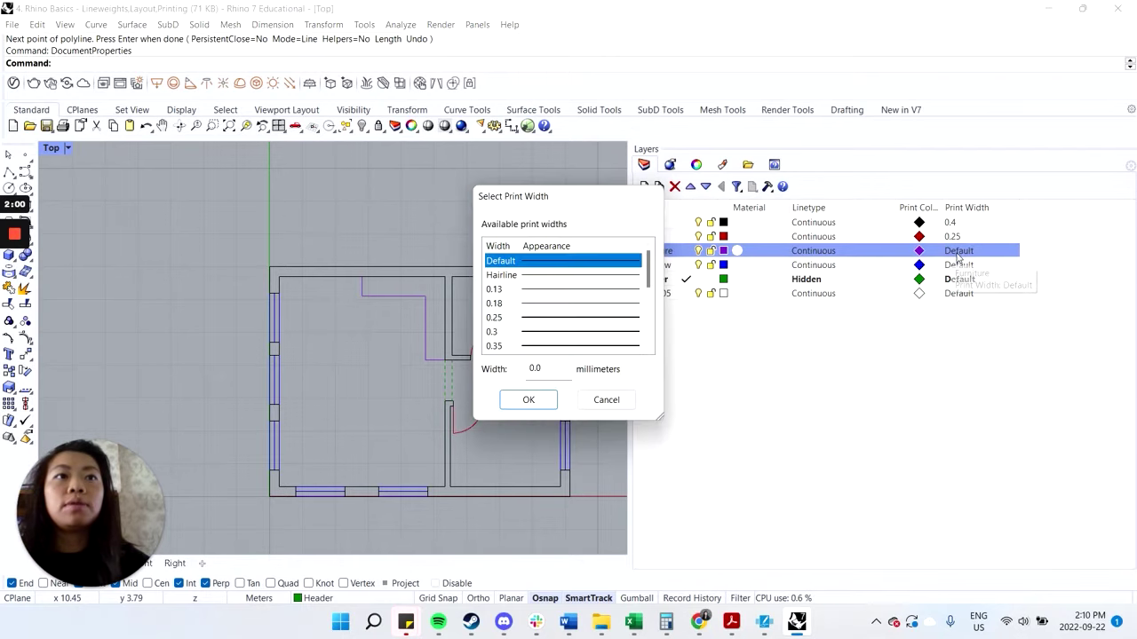
{"action": "left_click", "coordinate": [547, 290]}
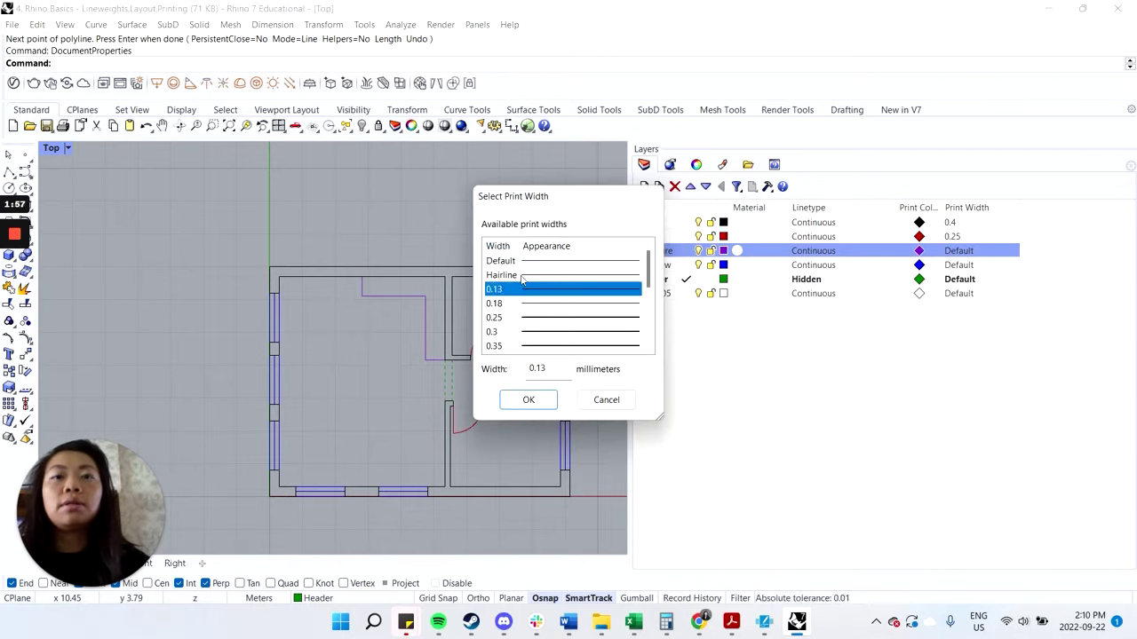
{"action": "left_click", "coordinate": [525, 276]}
{"action": "left_click", "coordinate": [531, 402]}
{"action": "left_click", "coordinate": [952, 266]}
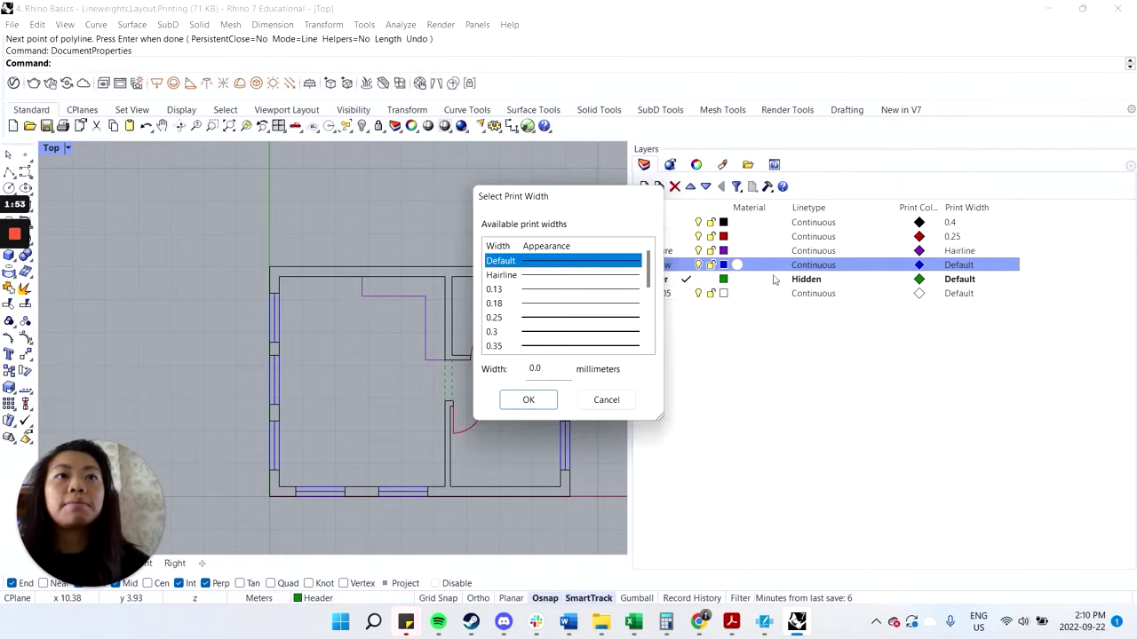
{"action": "left_click", "coordinate": [526, 304]}
{"action": "left_click", "coordinate": [528, 400]}
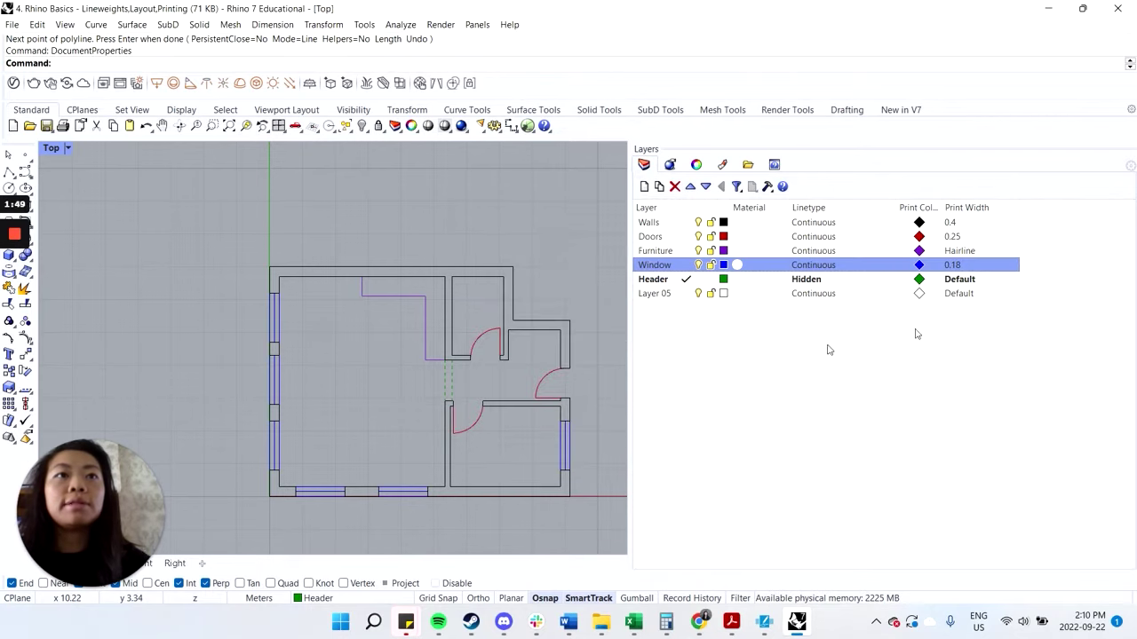
{"action": "left_click", "coordinate": [957, 279]}
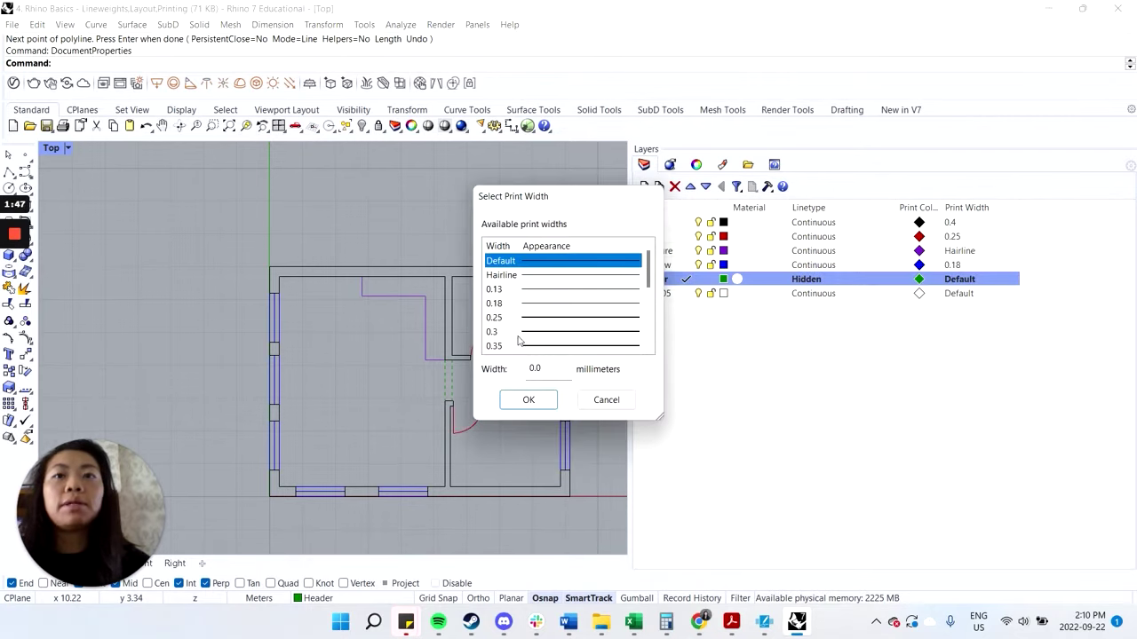
{"action": "left_click", "coordinate": [530, 317]}
{"action": "left_click", "coordinate": [528, 399]}
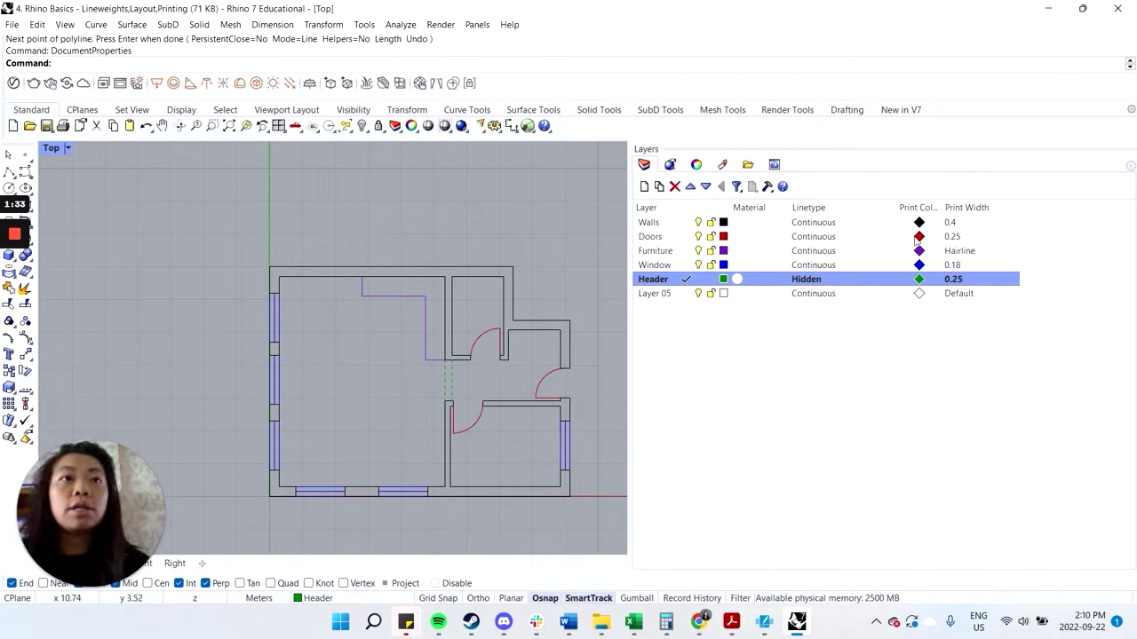
Step: Set the print colour of all six layers, including the red Doors layer, to black
{"action": "left_click", "coordinate": [918, 207]}
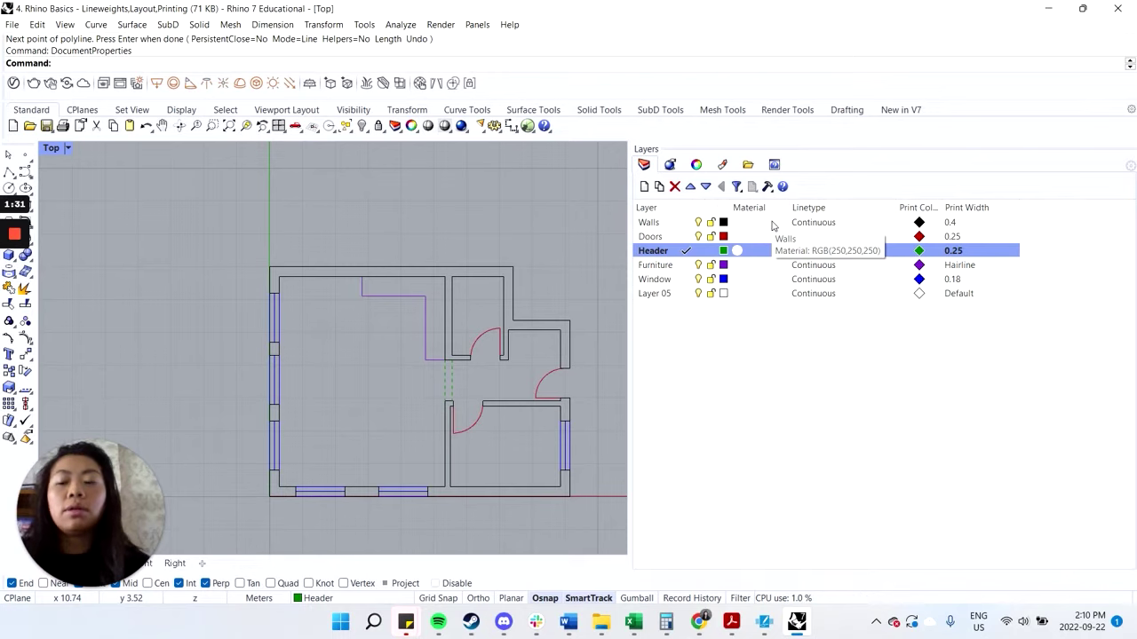
{"action": "left_click", "coordinate": [920, 210]}
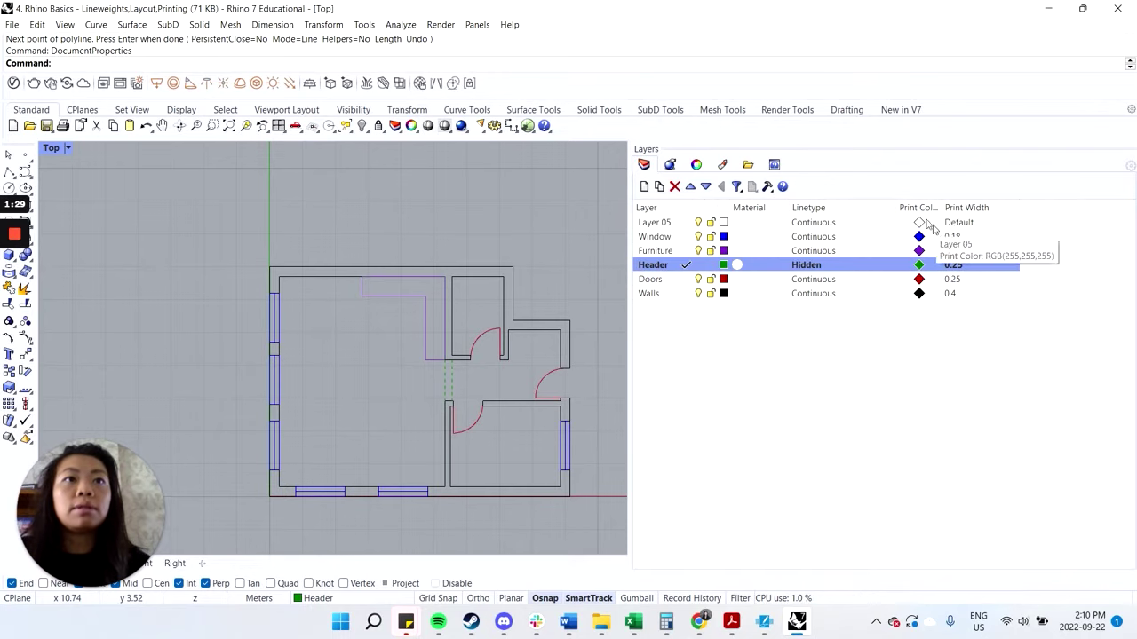
{"action": "left_click", "coordinate": [921, 209]}
{"action": "left_click", "coordinate": [919, 222]}
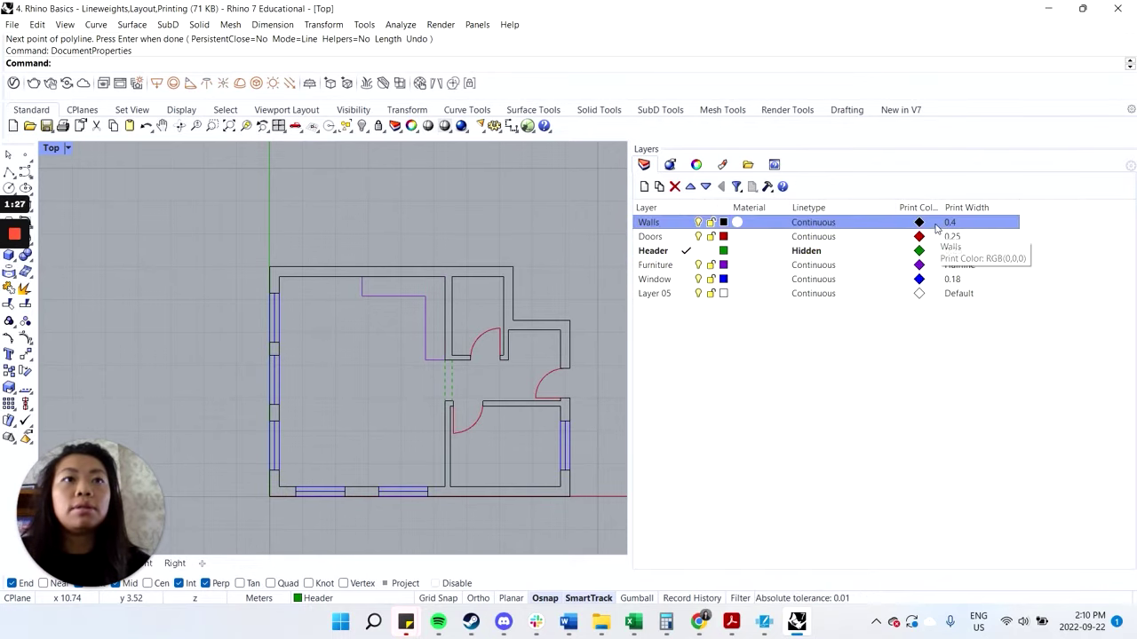
{"action": "left_click", "coordinate": [990, 487]}
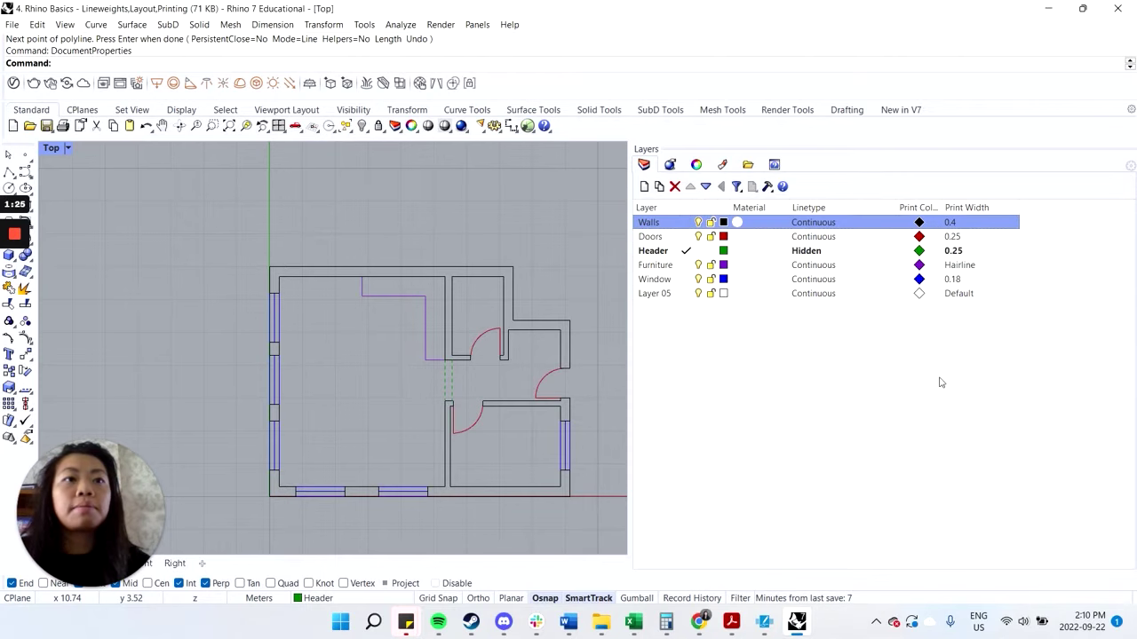
{"action": "left_click", "coordinate": [663, 296], "text": "shift"}
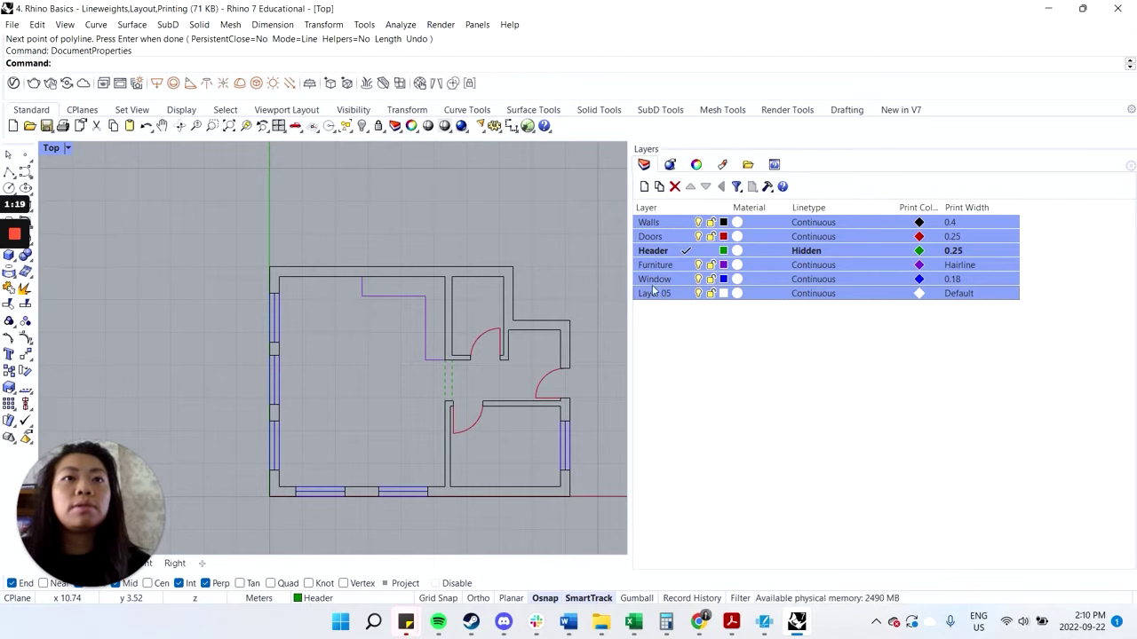
{"action": "left_click", "coordinate": [919, 299]}
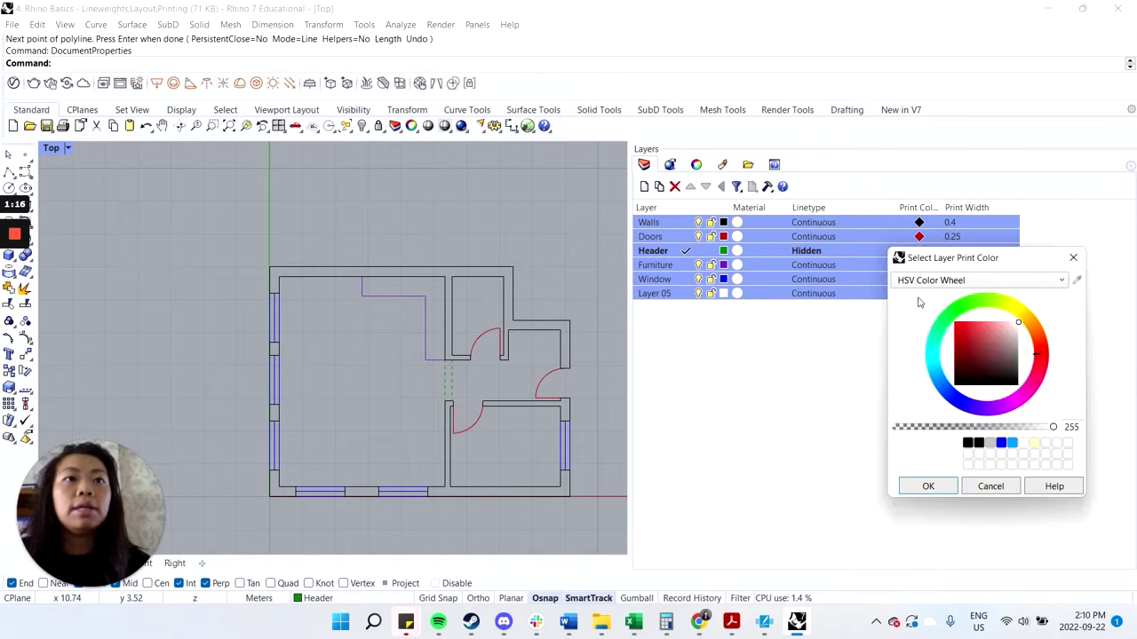
{"action": "left_click", "coordinate": [968, 443]}
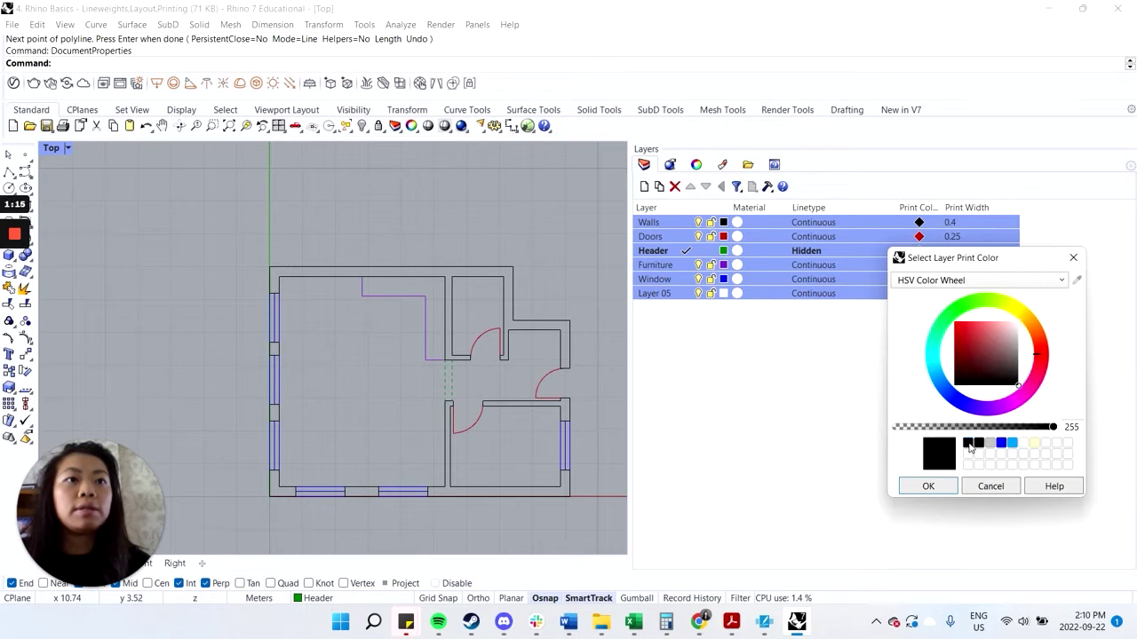
{"action": "left_click", "coordinate": [943, 485]}
{"action": "left_click", "coordinate": [917, 346]}
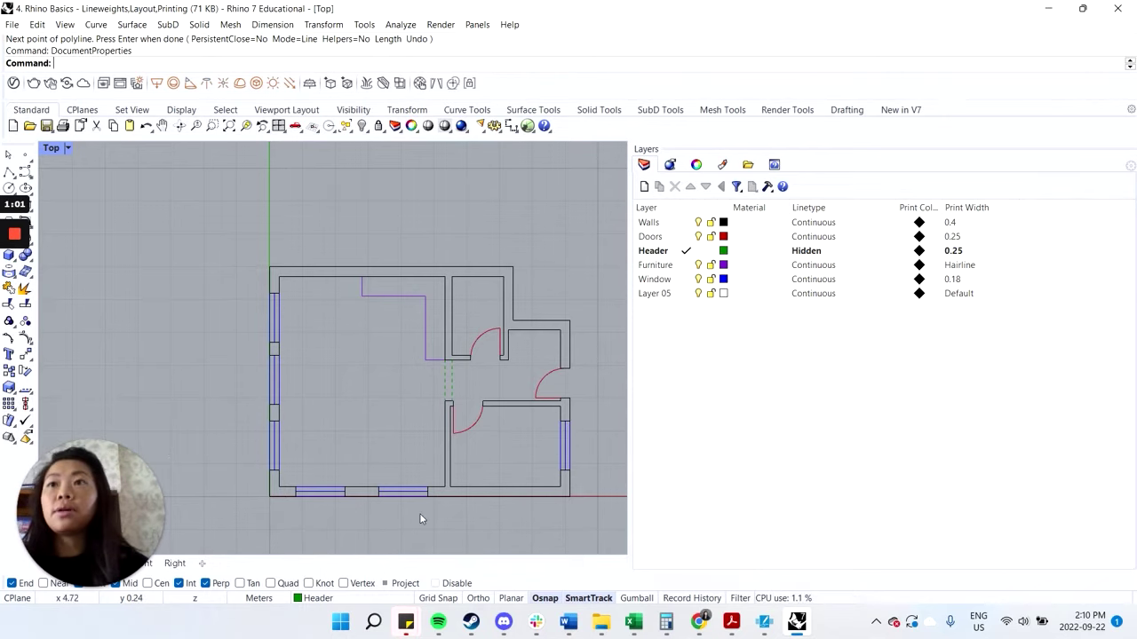
Step: Add a new 11 x 17 landscape layout page named 'Ground Floor Plan'
{"action": "left_click", "coordinate": [203, 565]}
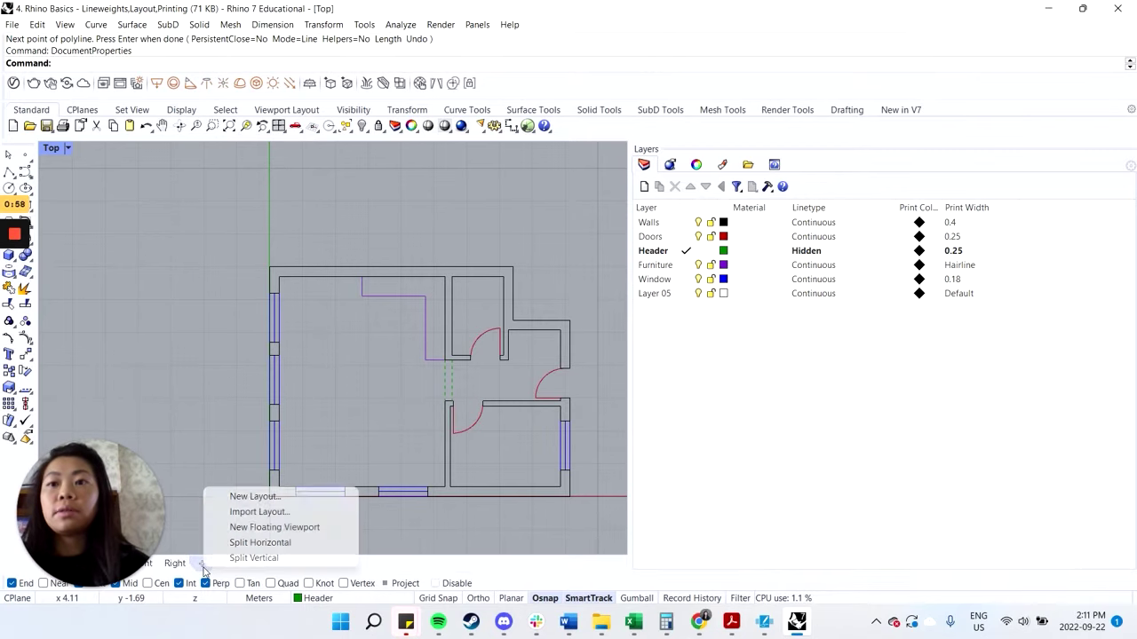
{"action": "left_click", "coordinate": [285, 497]}
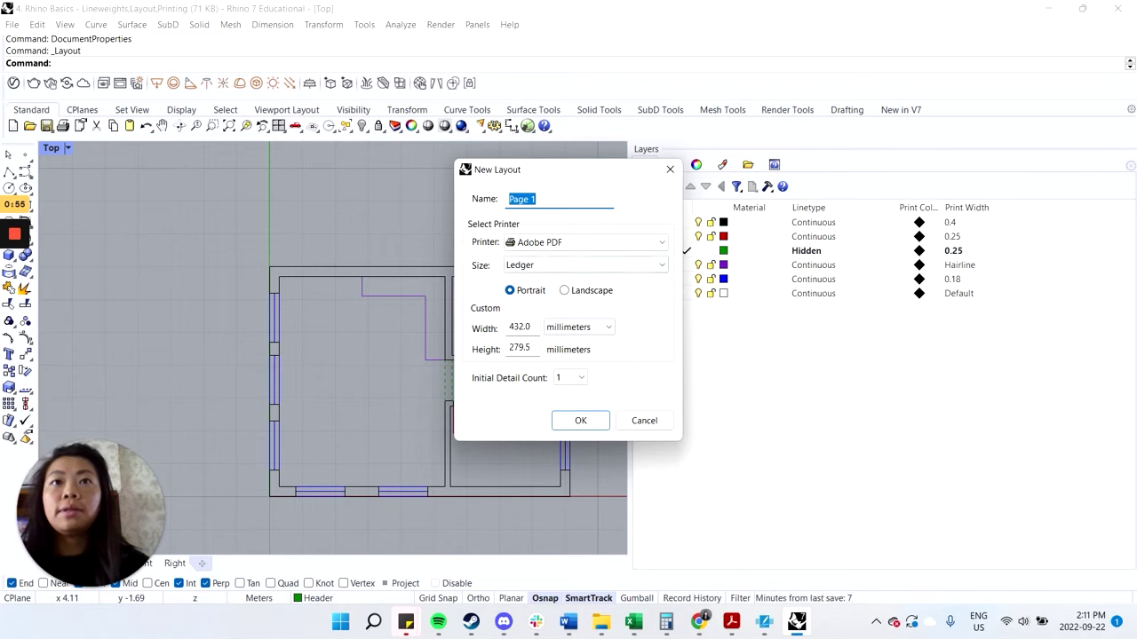
{"action": "left_click", "coordinate": [564, 265]}
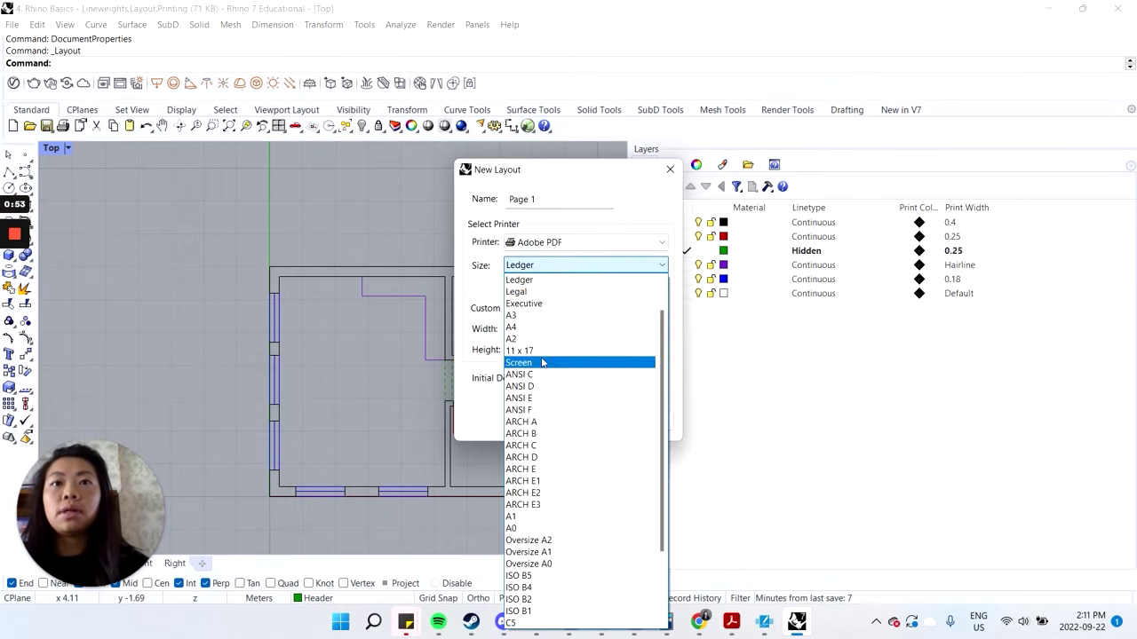
{"action": "left_click", "coordinate": [543, 350]}
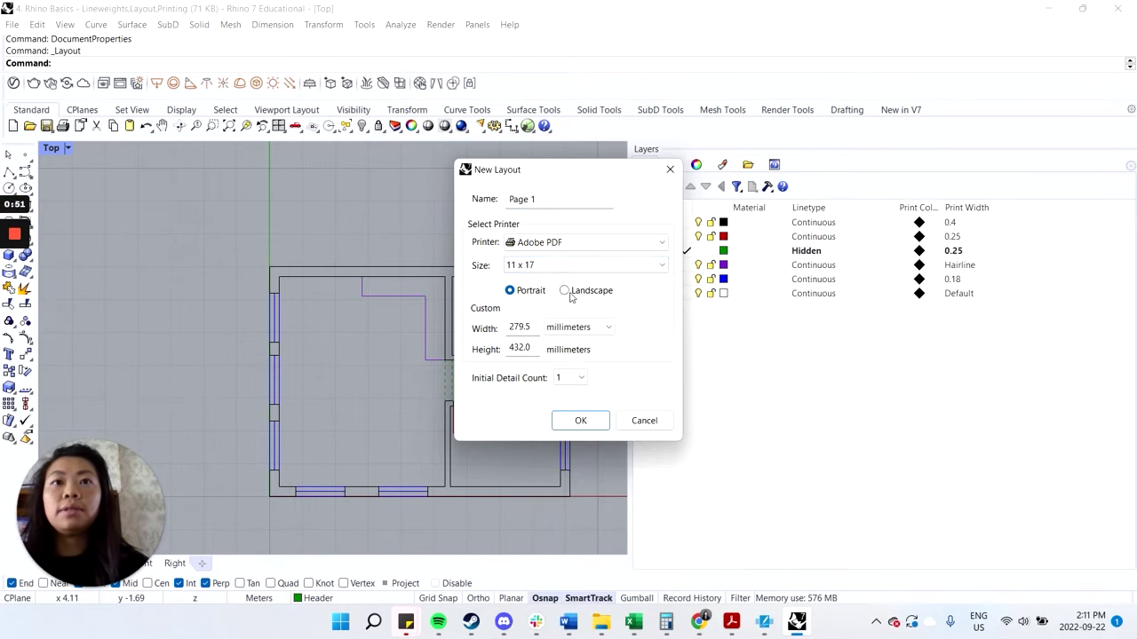
{"action": "left_click", "coordinate": [566, 290]}
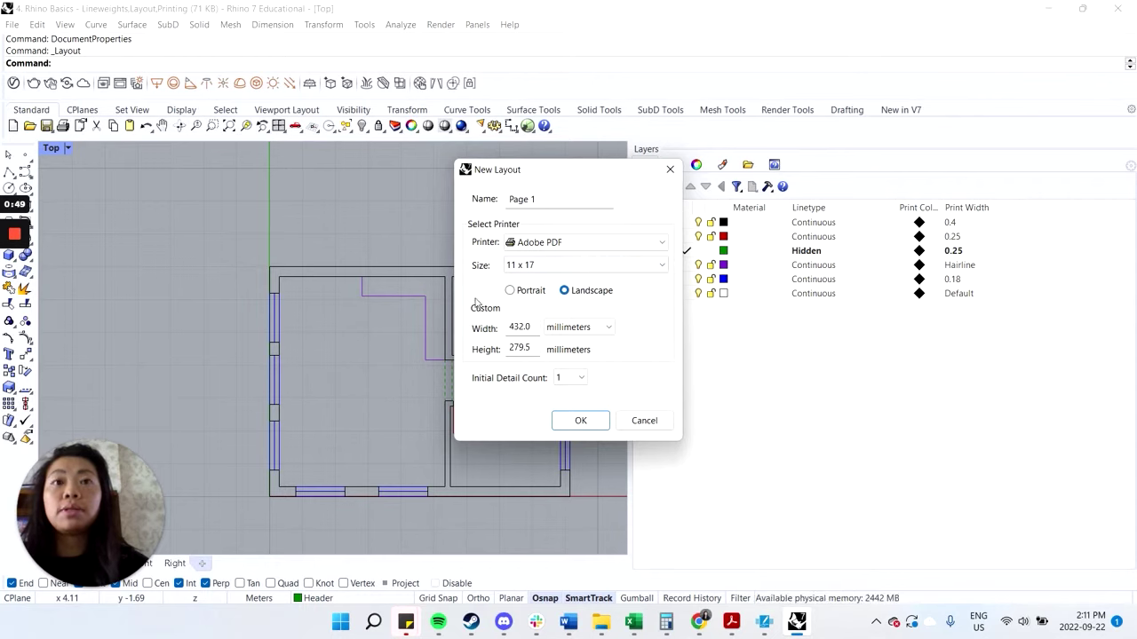
{"action": "left_click", "coordinate": [521, 199]}
{"action": "type", "text": "Ground Floor Plan"}
{"action": "left_click", "coordinate": [588, 421]}
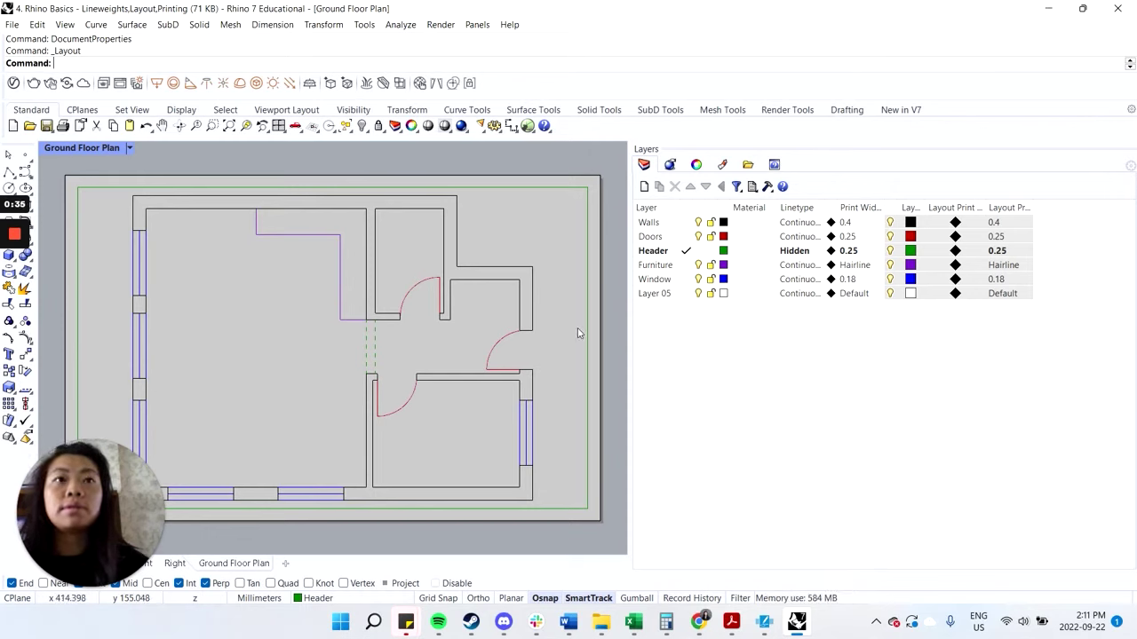
Step: Drag the layout's detail viewport corner inward so it covers only the page's upper left
{"action": "scroll", "coordinate": [540, 323], "scroll_direction": "down", "scroll_amount": 3}
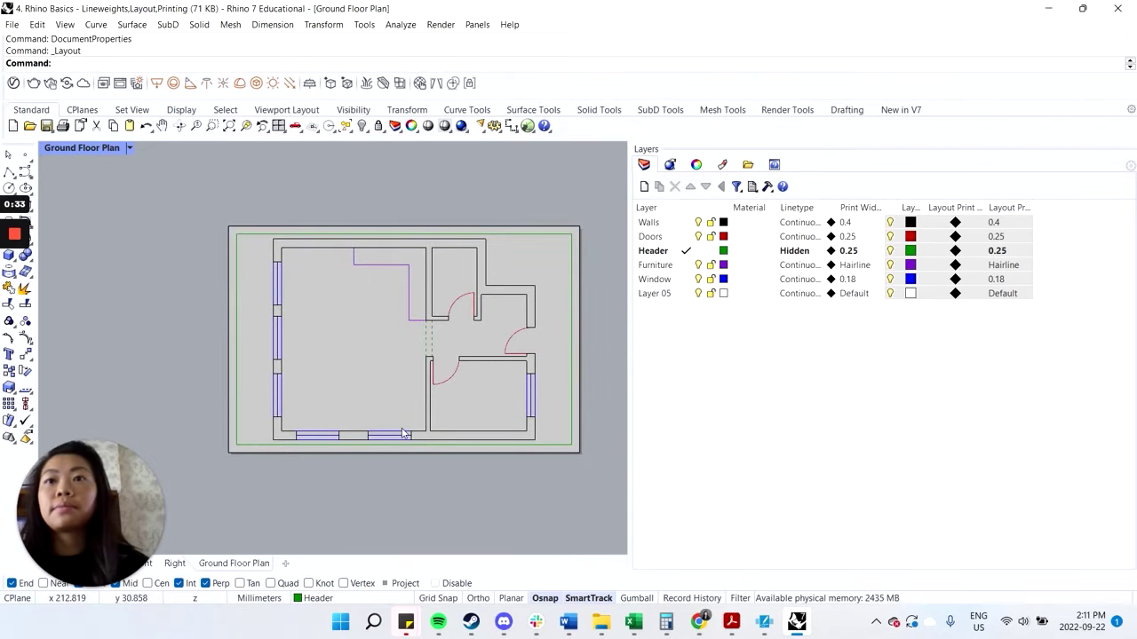
{"action": "left_click", "coordinate": [575, 446]}
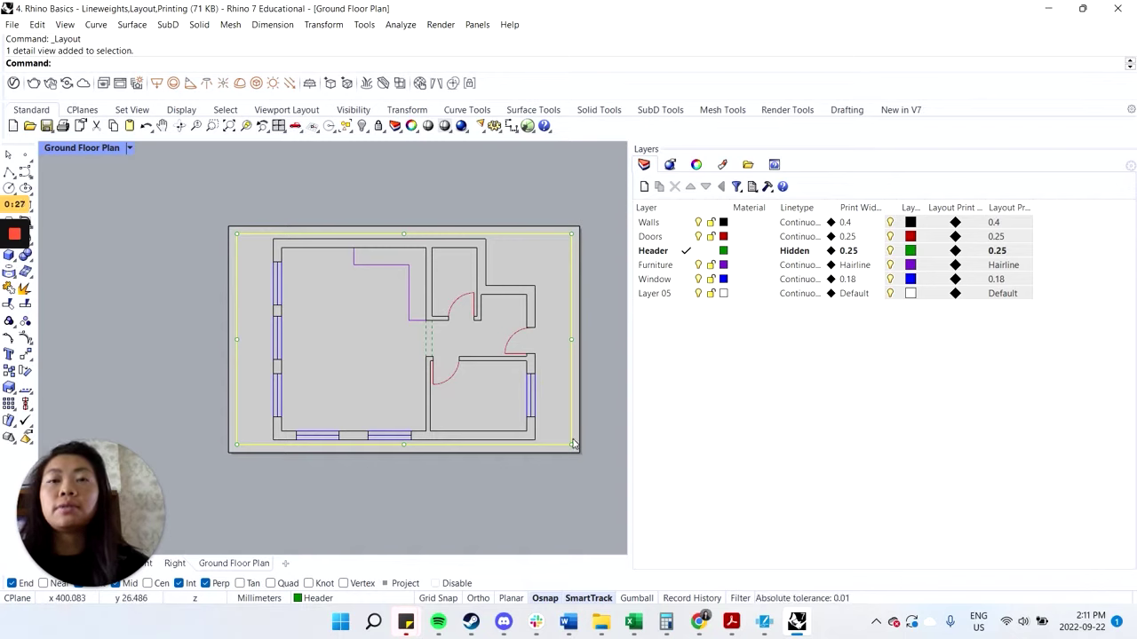
{"action": "left_click_drag", "start_coordinate": [575, 446], "coordinate": [404, 350]}
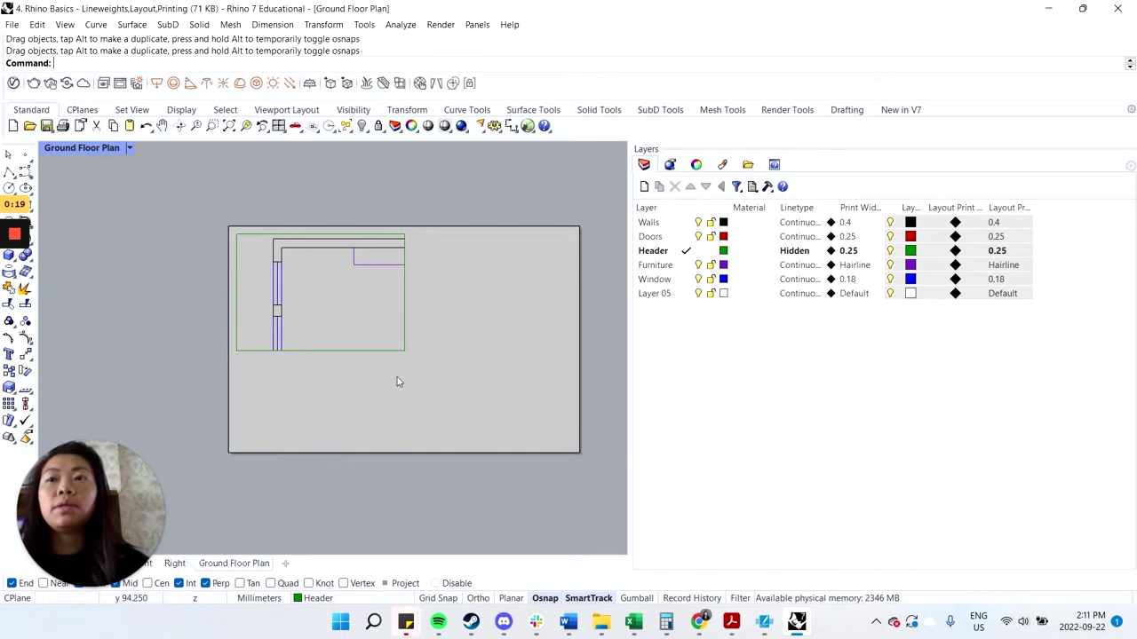
Step: Rename Layer 05 to 'Detail View', make it current, and set its print width to No Print
{"action": "double_click", "coordinate": [669, 299]}
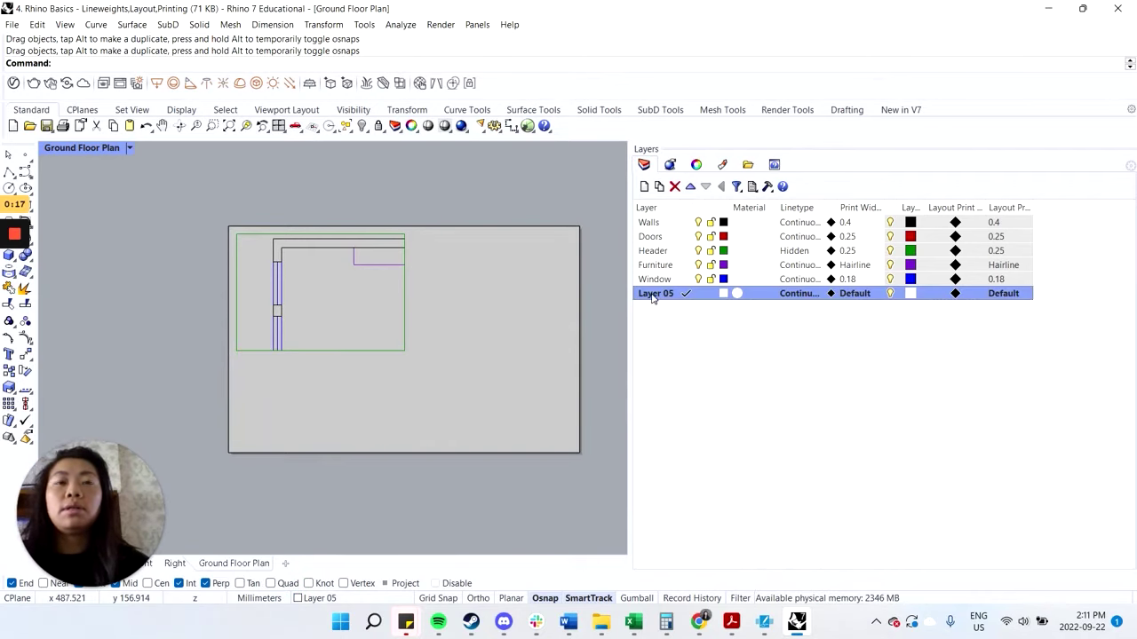
{"action": "left_click", "coordinate": [668, 296]}
{"action": "type", "text": "Detail View"}
{"action": "key", "text": "Return"}
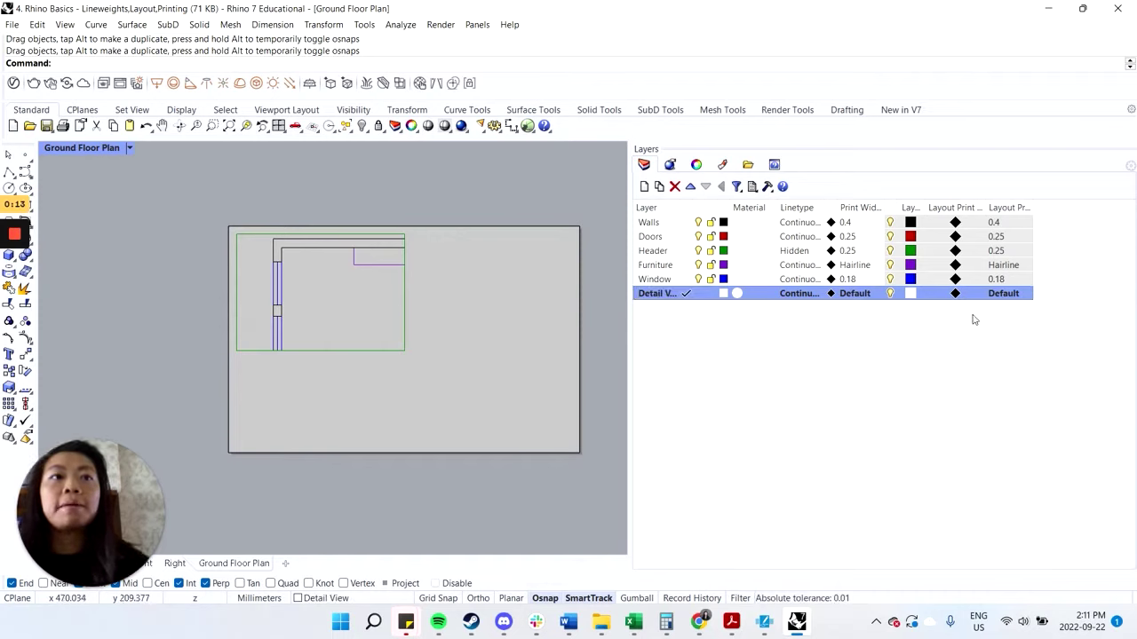
{"action": "left_click", "coordinate": [852, 294]}
{"action": "scroll", "coordinate": [579, 342], "scroll_direction": "down", "scroll_amount": 5}
{"action": "left_click", "coordinate": [524, 348]}
{"action": "left_click", "coordinate": [525, 400]}
Step: Move the ground floor detail viewport onto the Detail View layer
{"action": "left_click", "coordinate": [405, 349]}
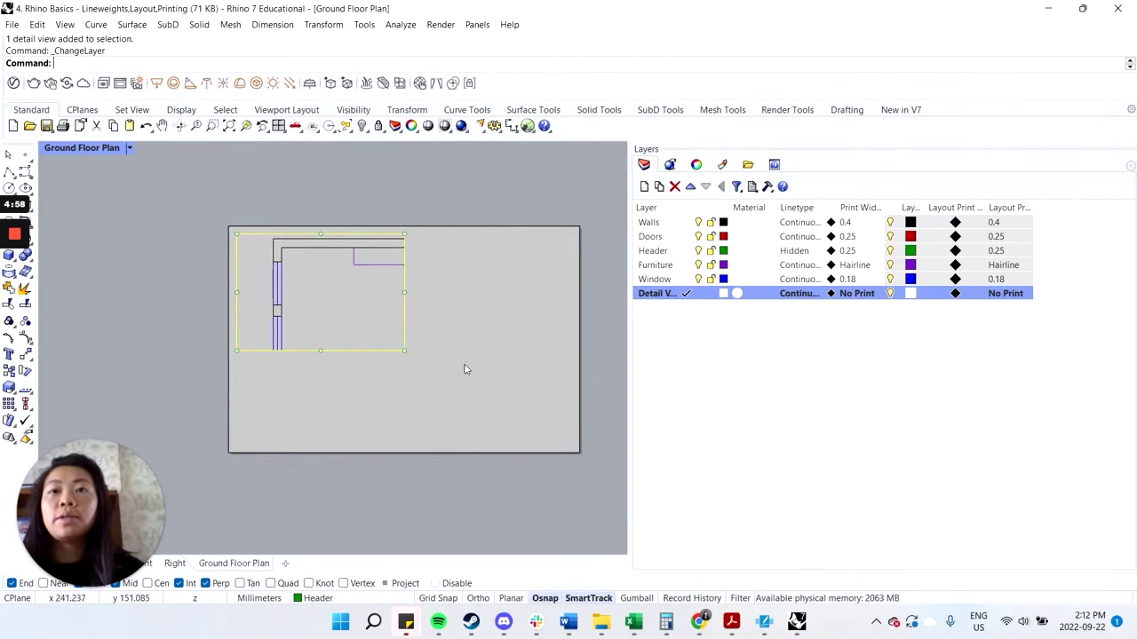
{"action": "left_click", "coordinate": [400, 132]}
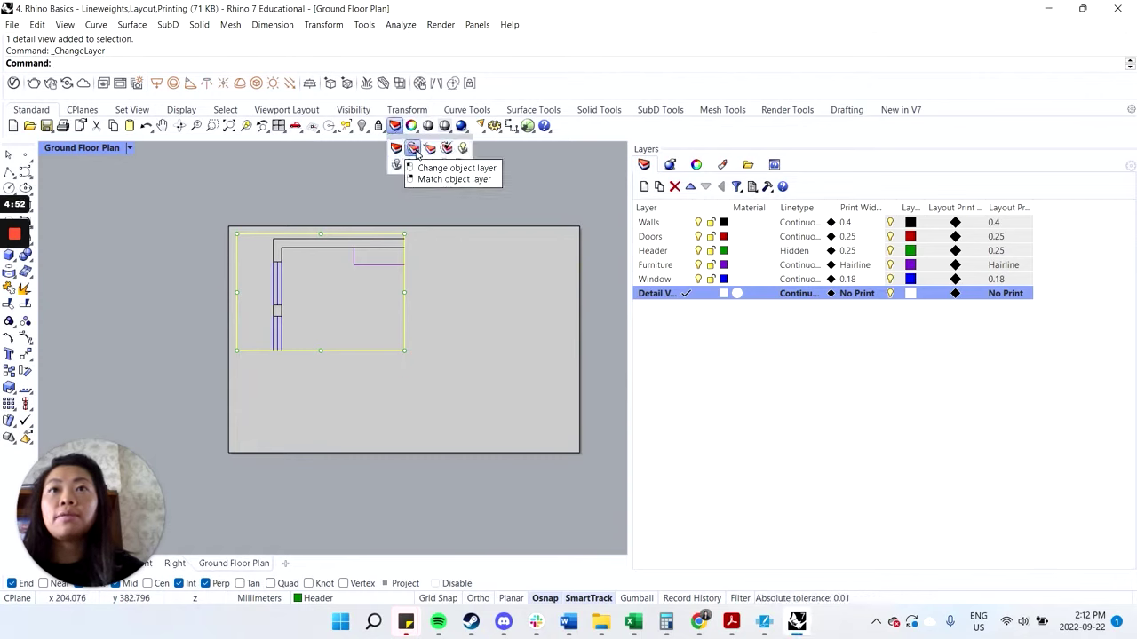
{"action": "left_click", "coordinate": [414, 148]}
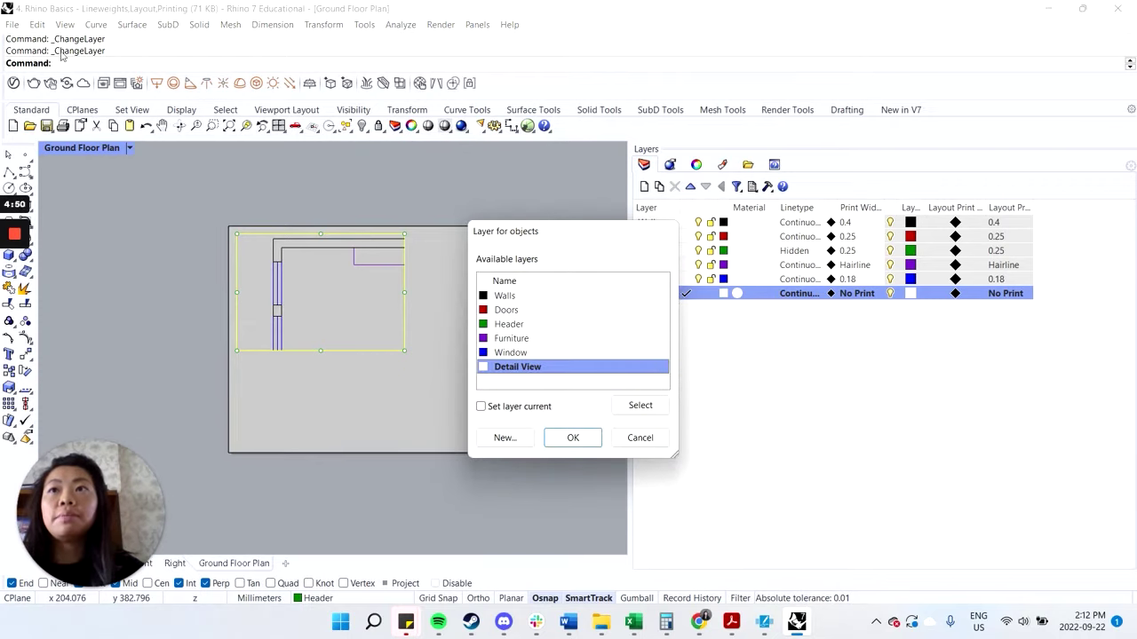
{"action": "left_click", "coordinate": [573, 438]}
{"action": "left_click", "coordinate": [293, 203]}
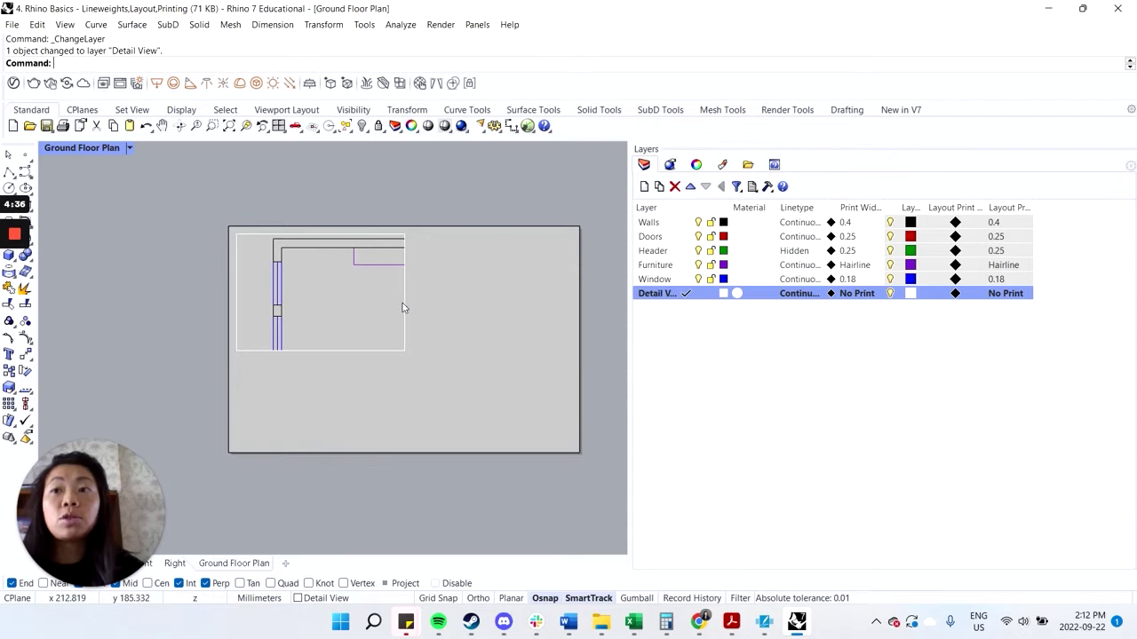
Step: Set the detail's model scale to 100 and pan the floor plan to centre it
{"action": "double_click", "coordinate": [348, 311]}
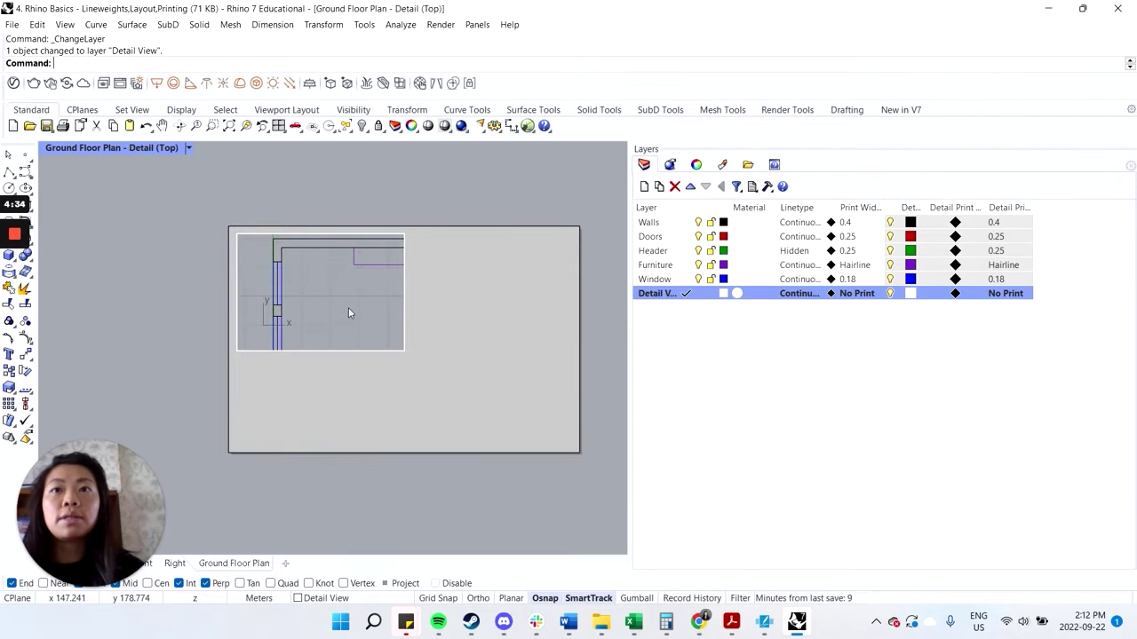
{"action": "left_click", "coordinate": [696, 165]}
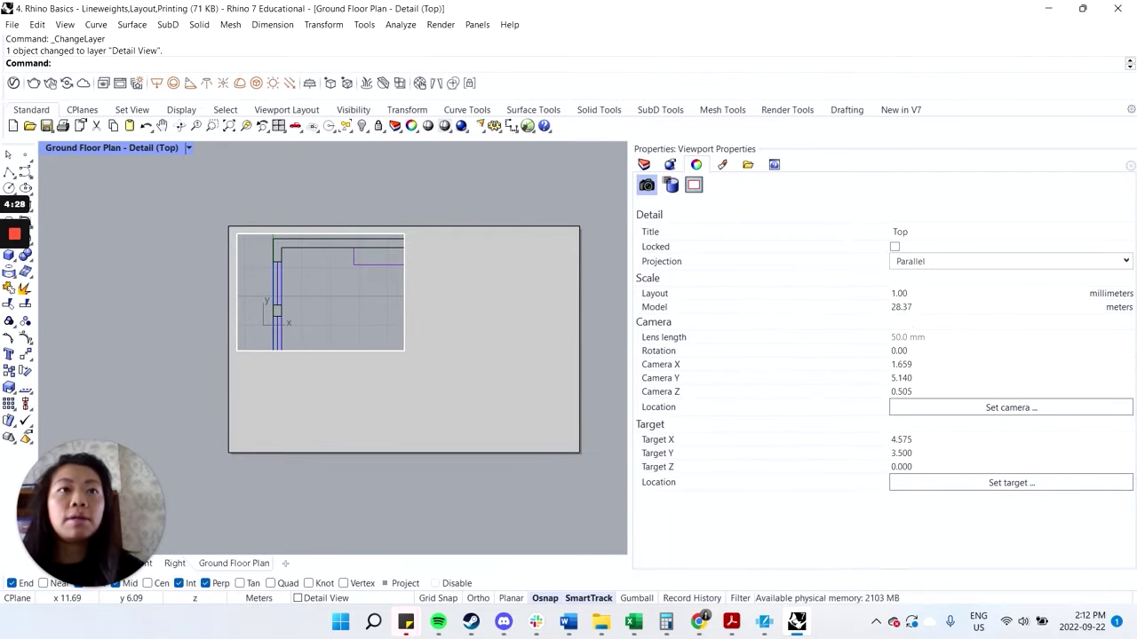
{"action": "left_click", "coordinate": [902, 307]}
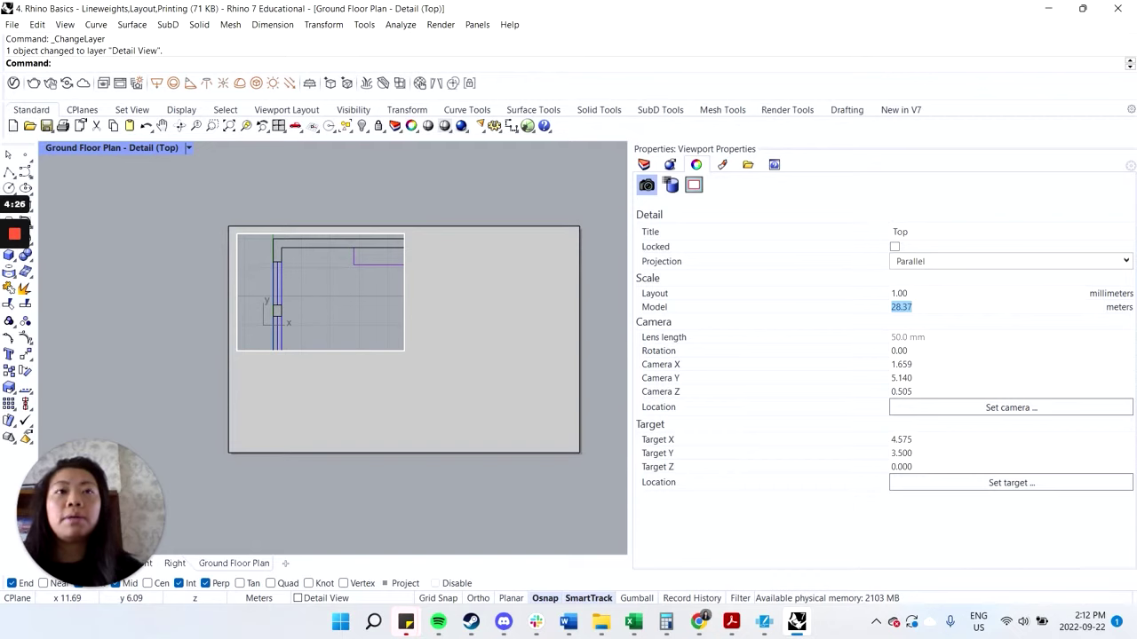
{"action": "type", "text": "1"}
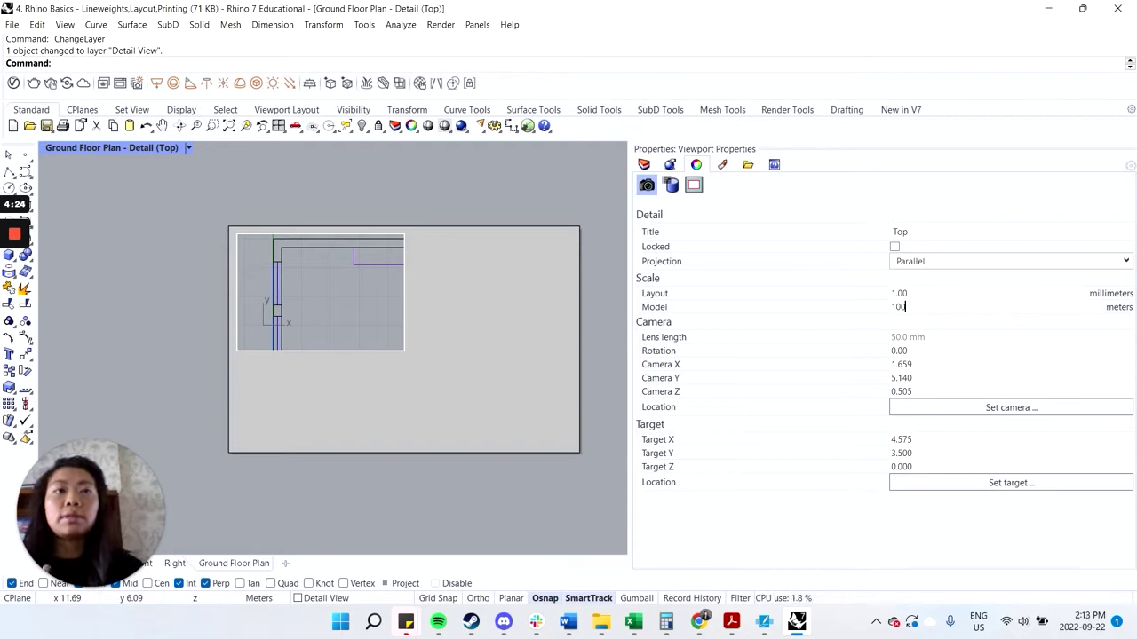
{"action": "type", "text": "00"}
{"action": "key", "text": "Return"}
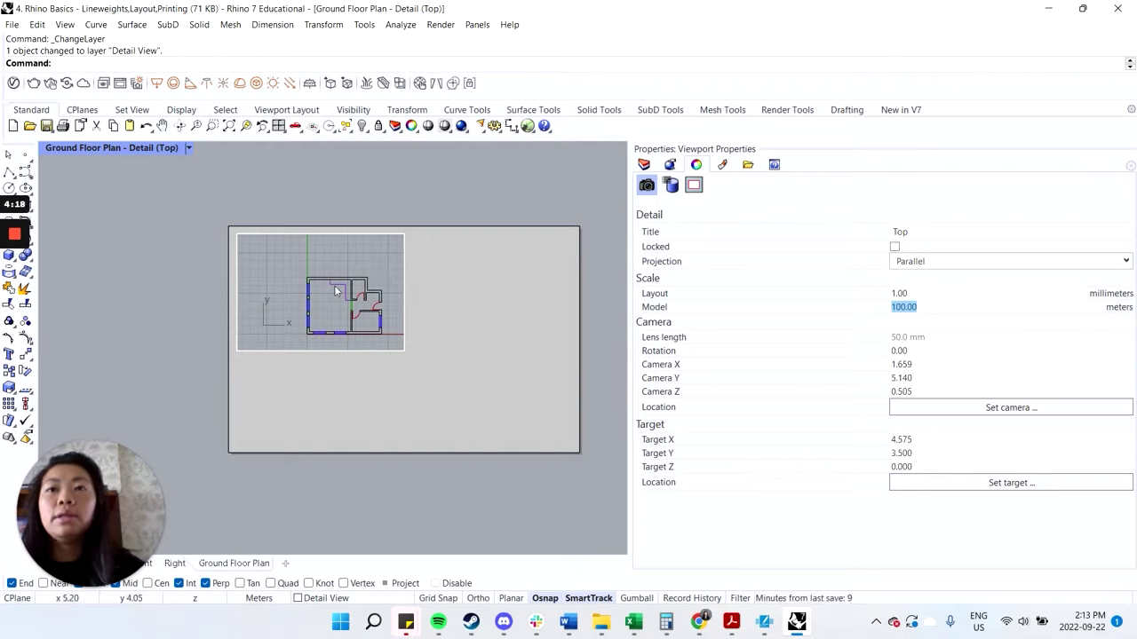
{"action": "mouse_move", "coordinate": [373, 266]}
{"action": "right_mouse_down"}
{"action": "mouse_move", "coordinate": [353, 267]}
{"action": "mouse_move", "coordinate": [367, 278]}
{"action": "mouse_move", "coordinate": [351, 263]}
{"action": "mouse_move", "coordinate": [360, 266]}
{"action": "right_mouse_up"}
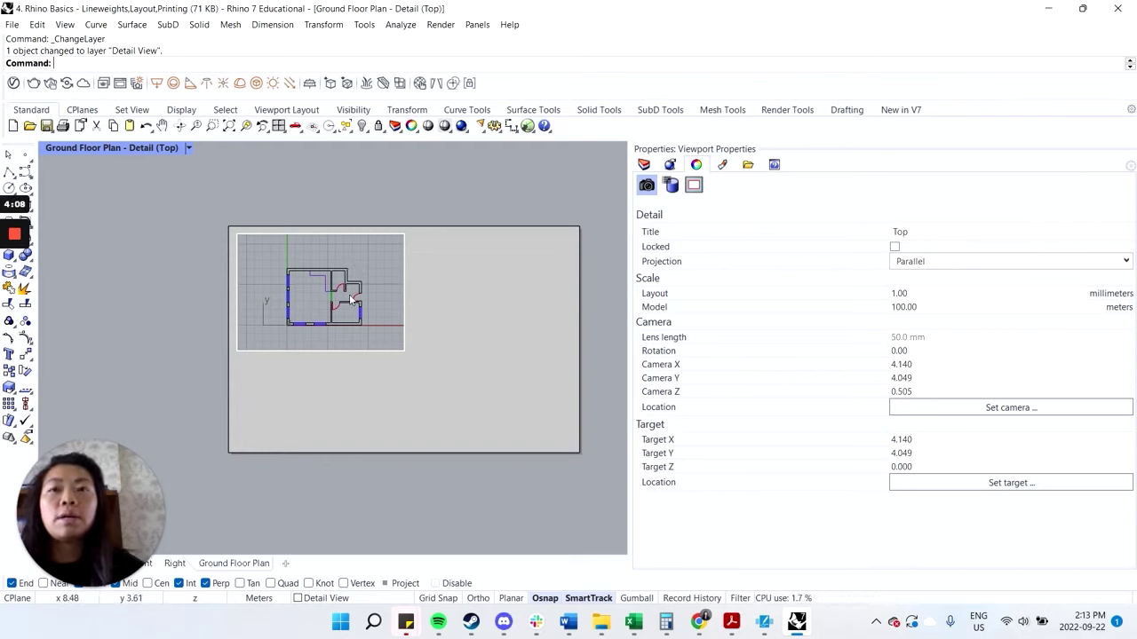
Step: Reapply the 100 model scale and nudge the plan to centre it in the detail
{"action": "scroll", "coordinate": [355, 311], "scroll_direction": "up", "scroll_amount": 7}
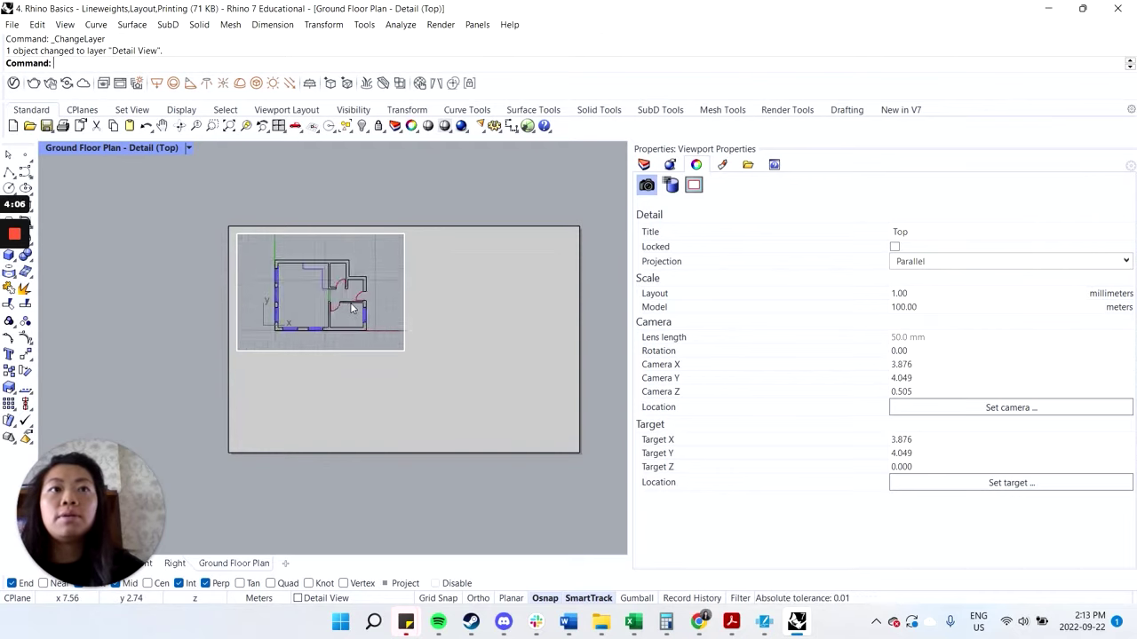
{"action": "scroll", "coordinate": [337, 306], "scroll_direction": "down", "scroll_amount": 5}
{"action": "left_click", "coordinate": [923, 309]}
{"action": "type", "text": "100"}
{"action": "key", "text": "Return"}
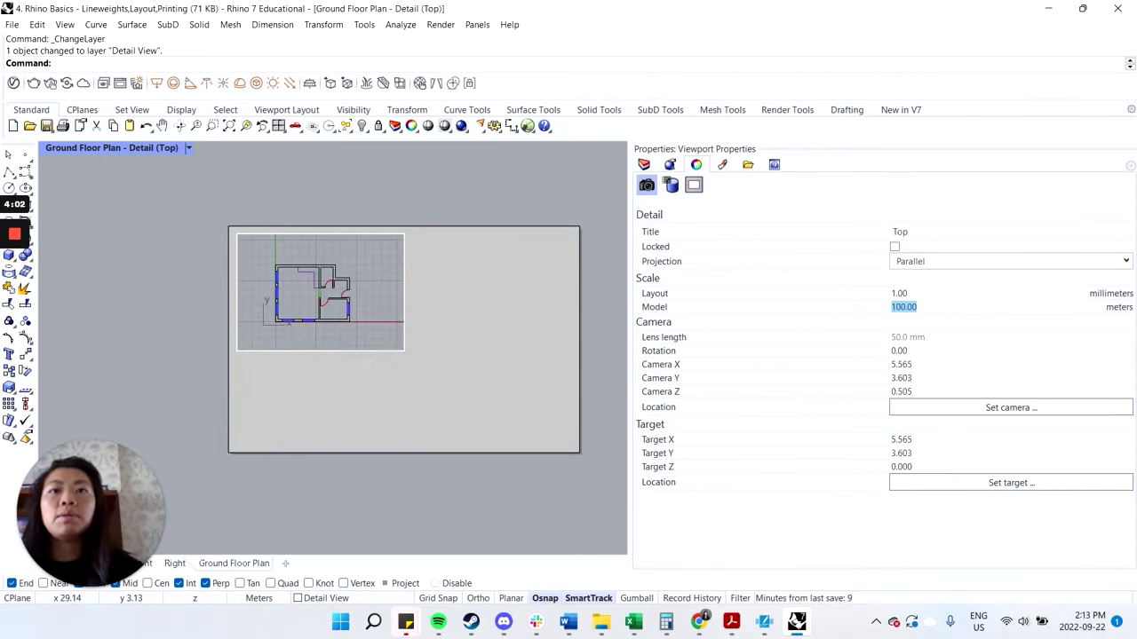
{"action": "right_click_drag", "start_coordinate": [322, 307], "coordinate": [335, 308]}
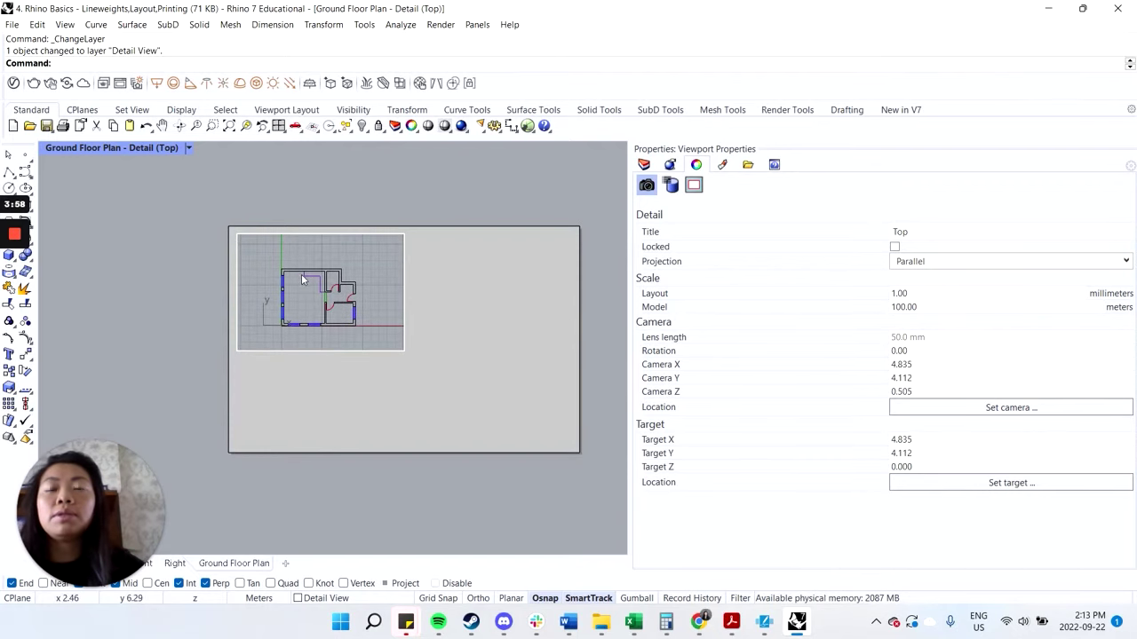
Step: Copy the ground floor detail viewport beside the original, then undo the misplaced copy
{"action": "double_click", "coordinate": [439, 208]}
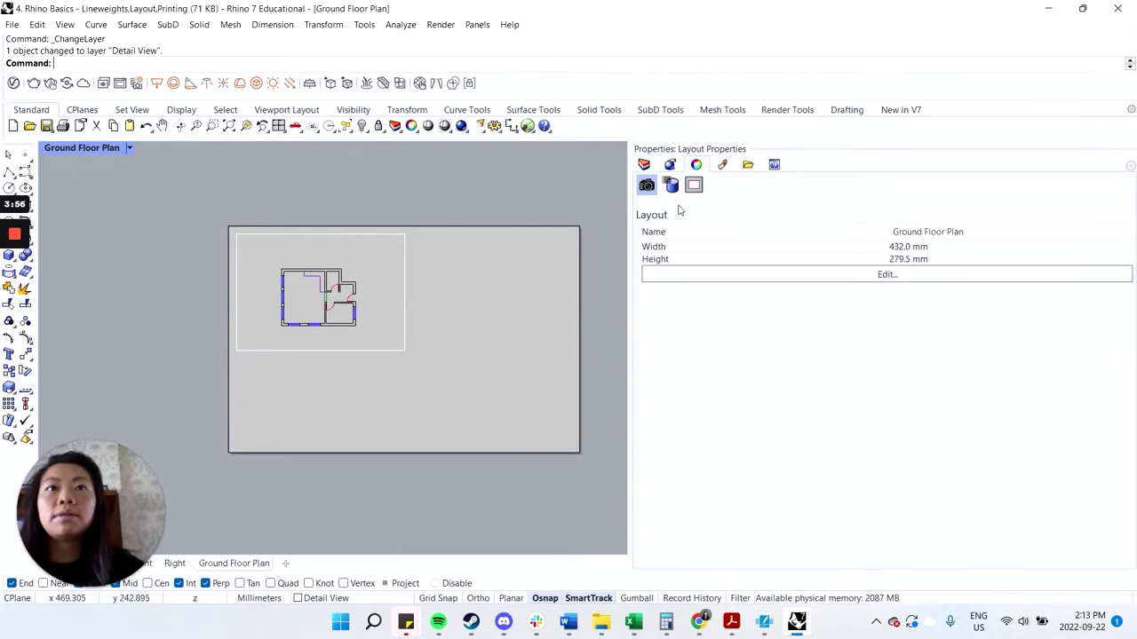
{"action": "left_click", "coordinate": [644, 166]}
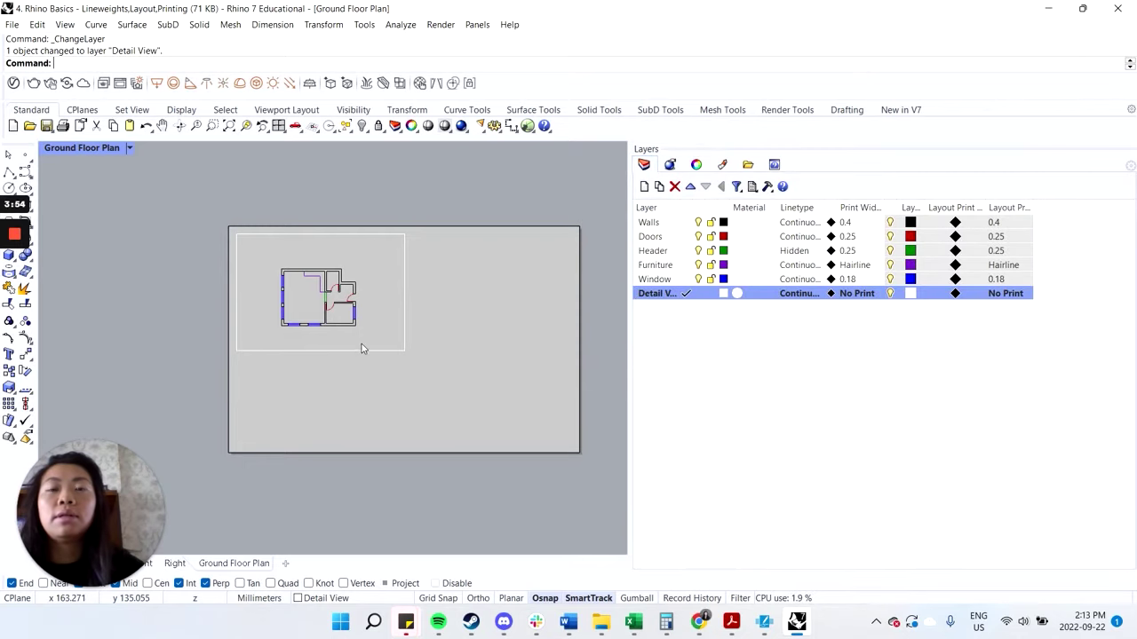
{"action": "left_click", "coordinate": [398, 328]}
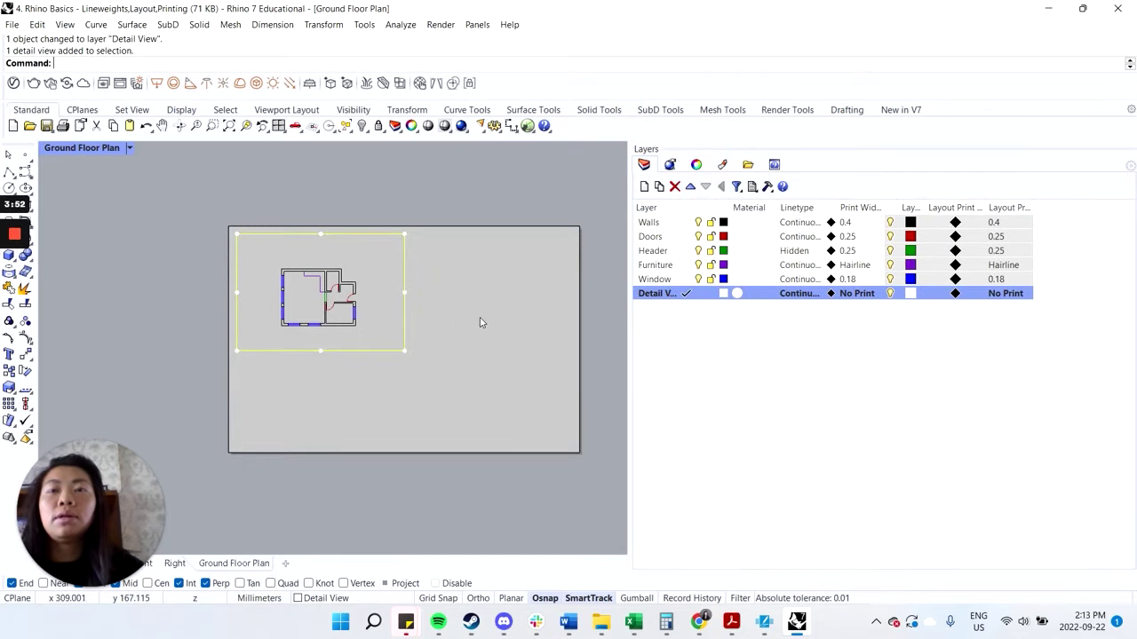
{"action": "type", "text": "copy"}
{"action": "key", "text": "Return"}
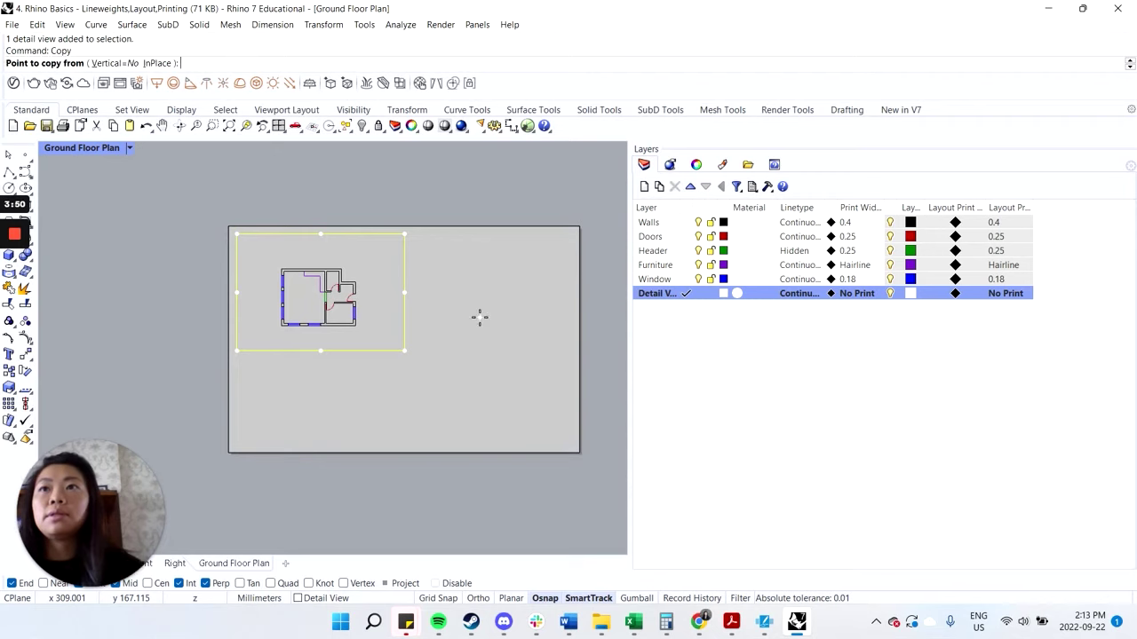
{"action": "left_click", "coordinate": [236, 234]}
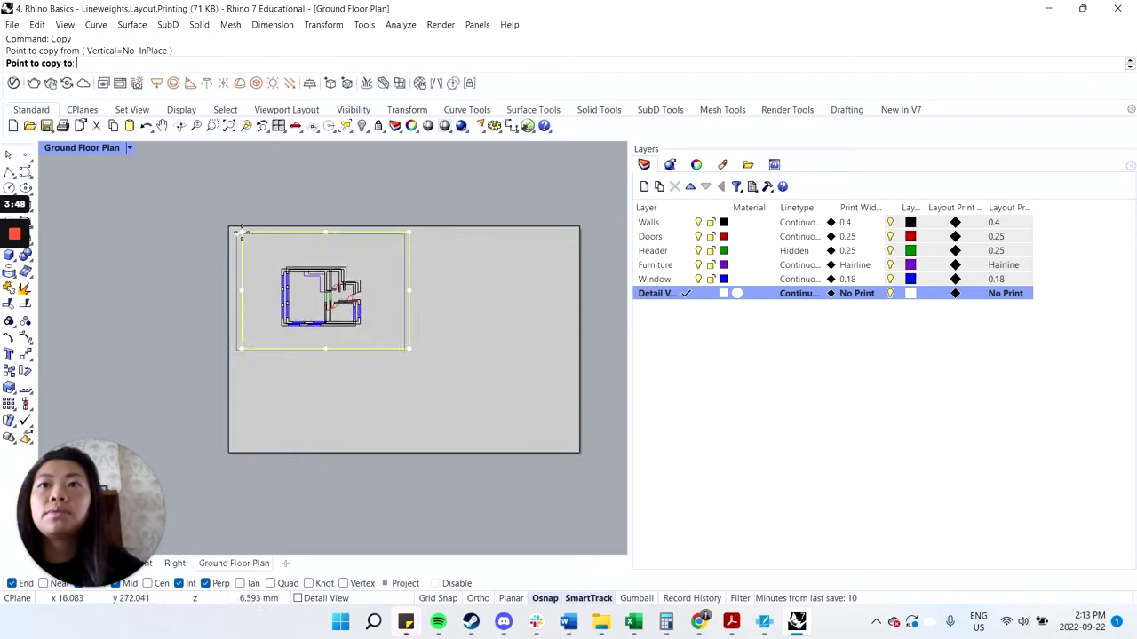
{"action": "left_click", "coordinate": [404, 233]}
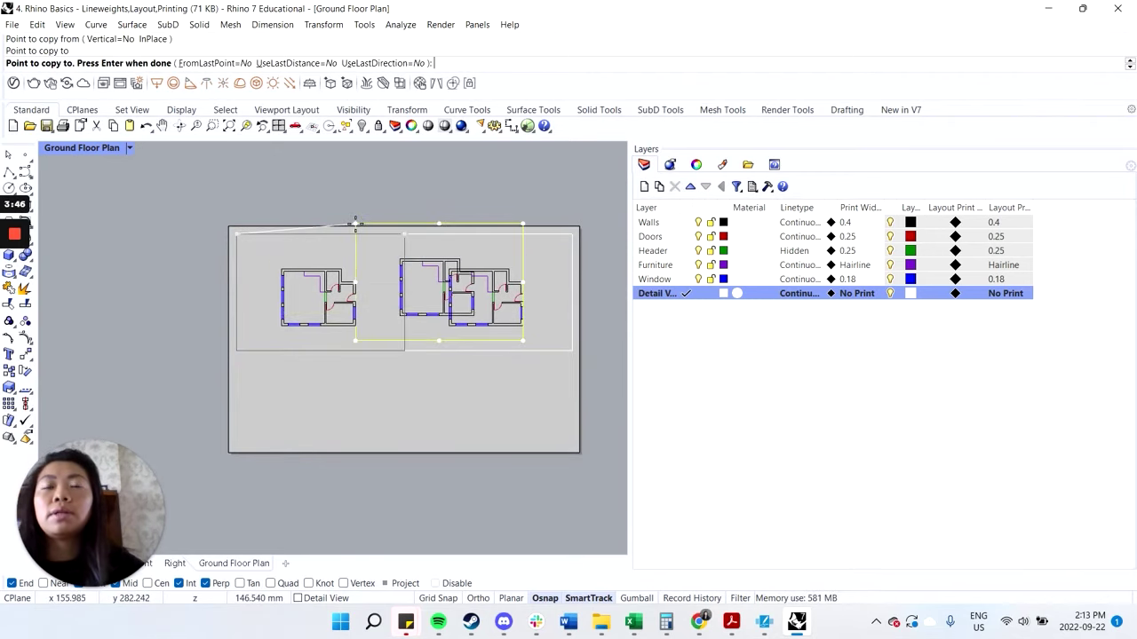
{"action": "key", "text": "Return"}
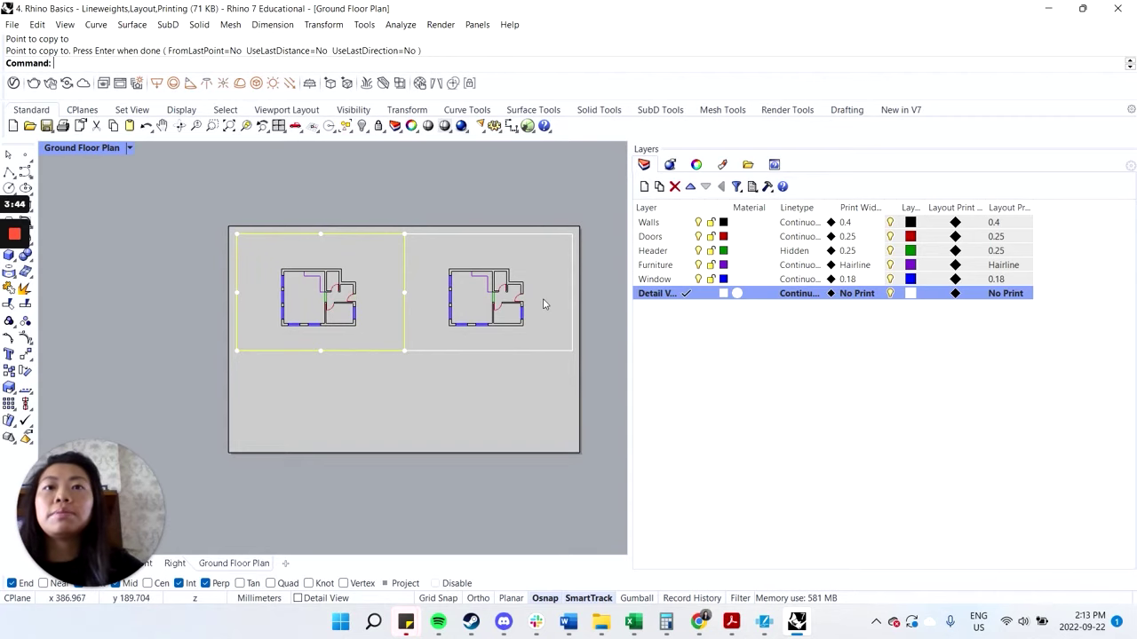
{"action": "double_click", "coordinate": [542, 302]}
{"action": "mouse_move", "coordinate": [531, 300]}
{"action": "right_mouse_down"}
{"action": "mouse_move", "coordinate": [488, 300]}
{"action": "mouse_move", "coordinate": [550, 305]}
{"action": "right_mouse_up"}
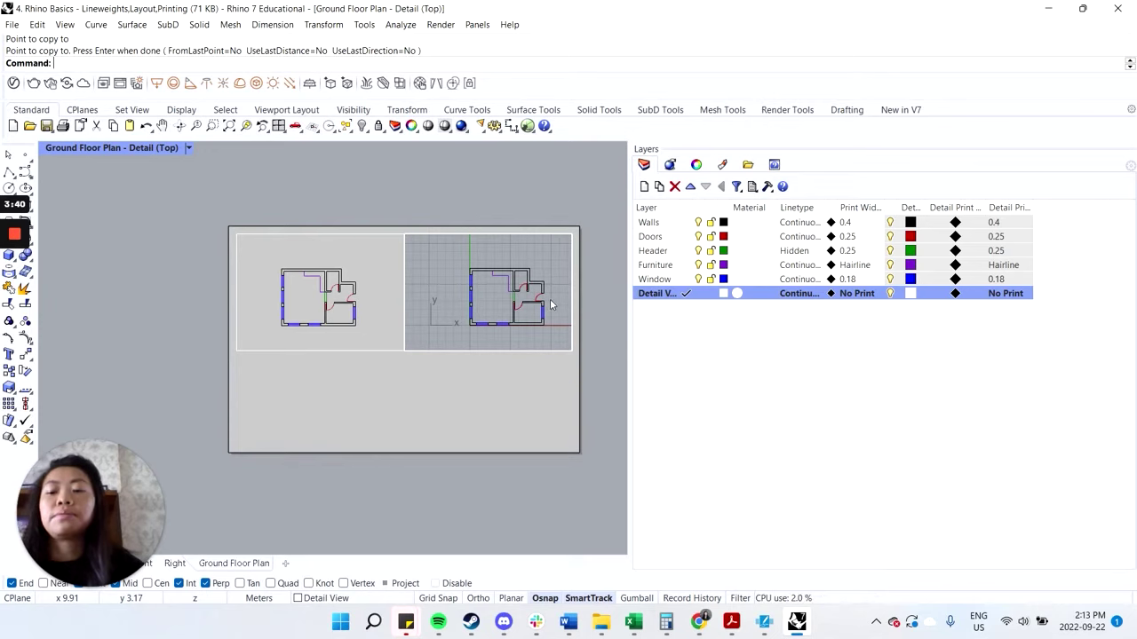
{"action": "key", "text": "ctrl+z"}
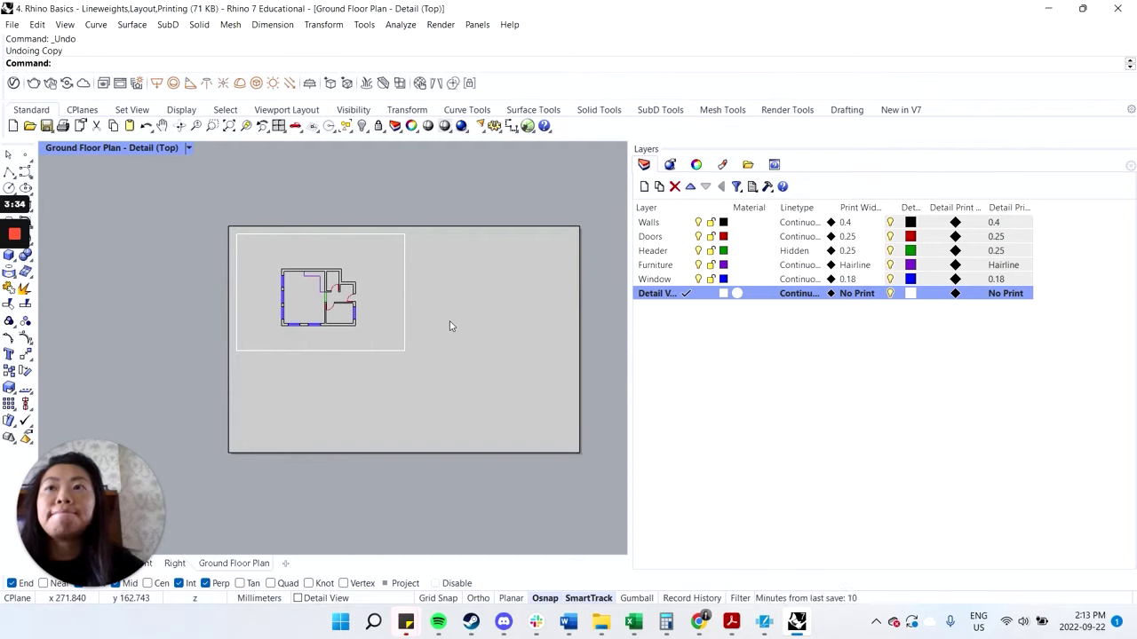
Step: Copy the detail from its top-left to top-right corner and pan the plan inside the copy
{"action": "left_click", "coordinate": [403, 305]}
{"action": "type", "text": "copy"}
{"action": "key", "text": "Return"}
{"action": "left_click", "coordinate": [236, 235]}
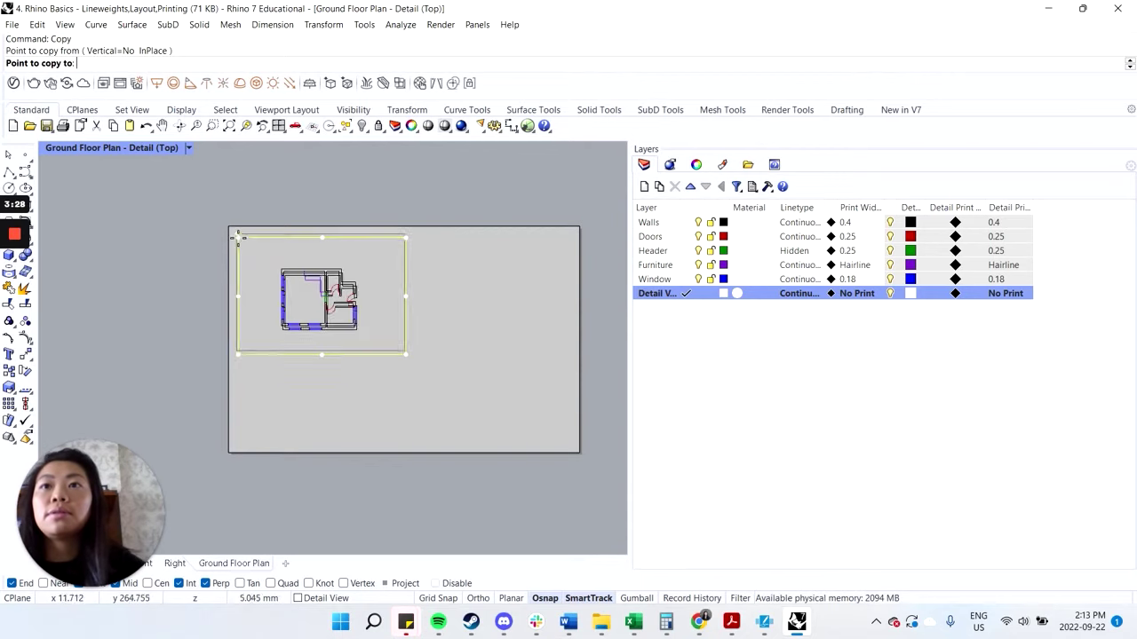
{"action": "left_click", "coordinate": [403, 234]}
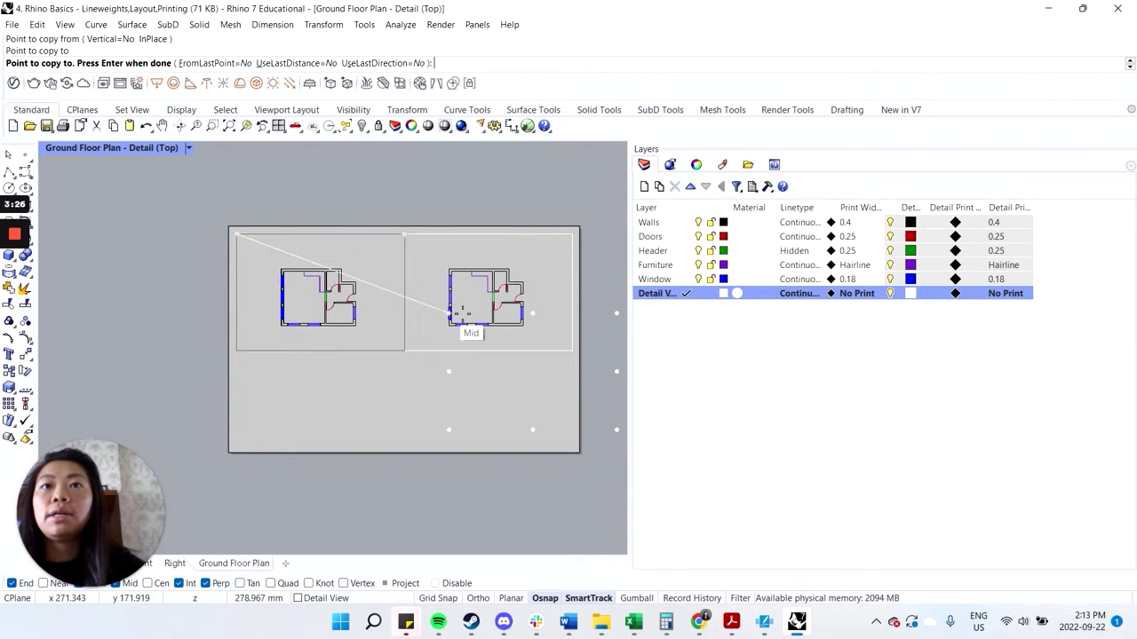
{"action": "key", "text": "Return"}
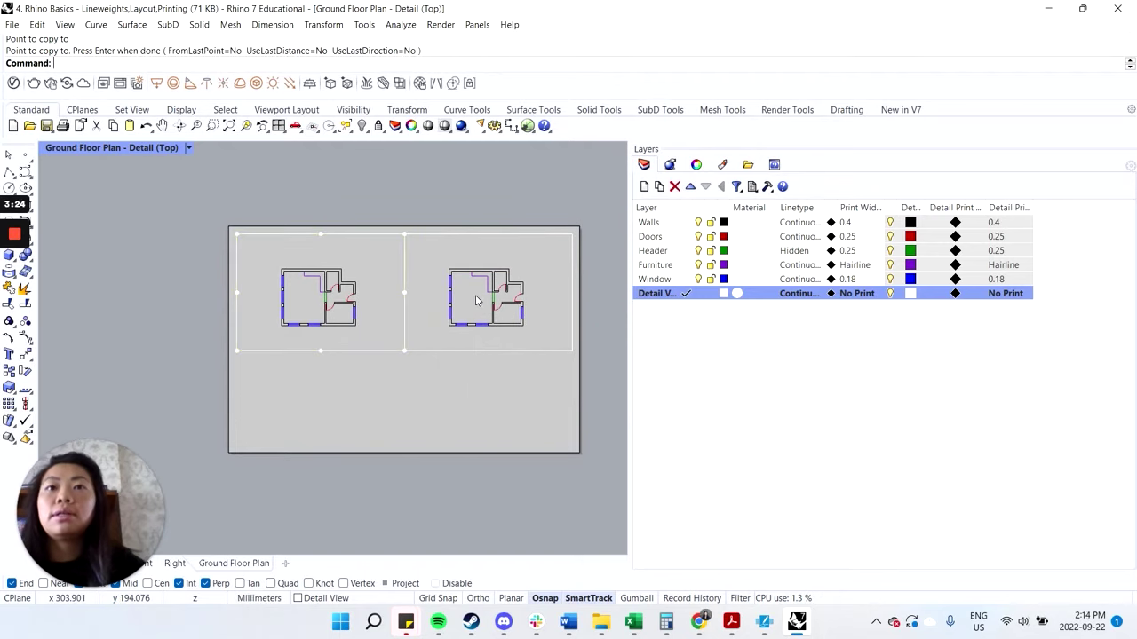
{"action": "double_click", "coordinate": [475, 301]}
{"action": "mouse_move", "coordinate": [489, 300]}
{"action": "right_mouse_down"}
{"action": "mouse_move", "coordinate": [453, 305]}
{"action": "mouse_move", "coordinate": [502, 308]}
{"action": "right_mouse_up"}
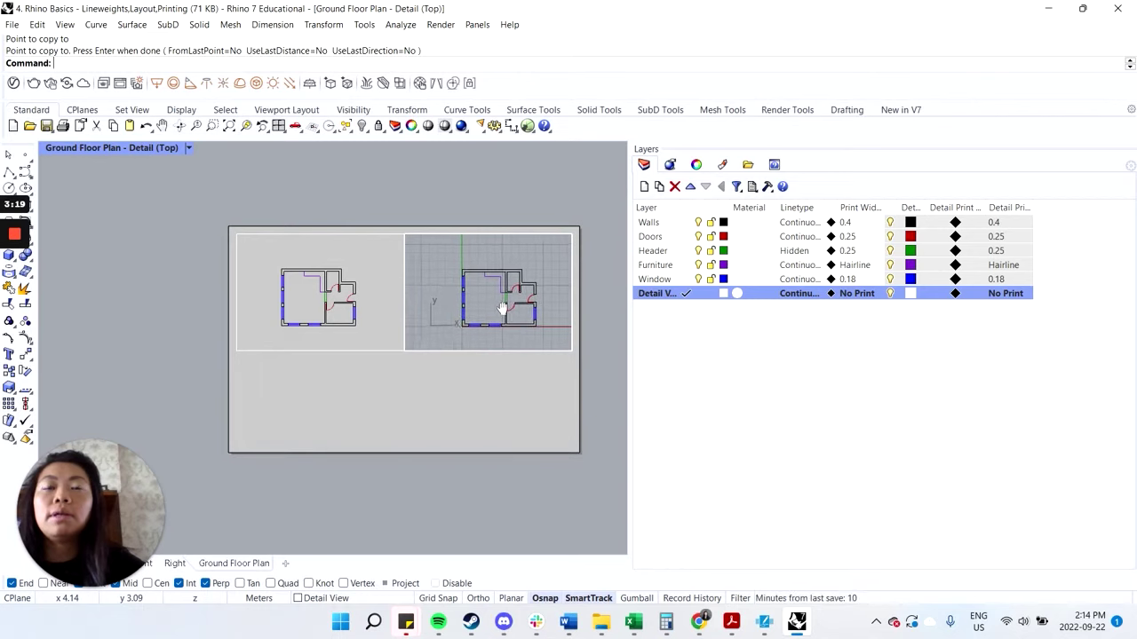
{"action": "double_click", "coordinate": [494, 193]}
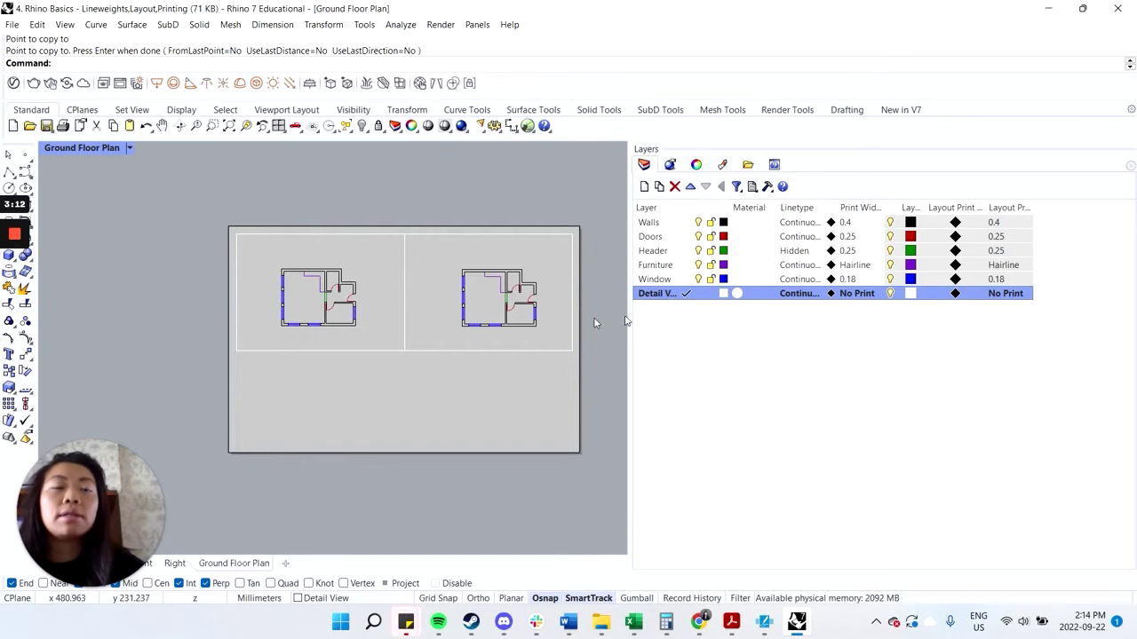
Step: Widen the Layout On and Print Color columns, toggle Walls' Layout On, and select the Detail View layer
{"action": "scroll", "coordinate": [481, 324], "scroll_direction": "up", "scroll_amount": 5}
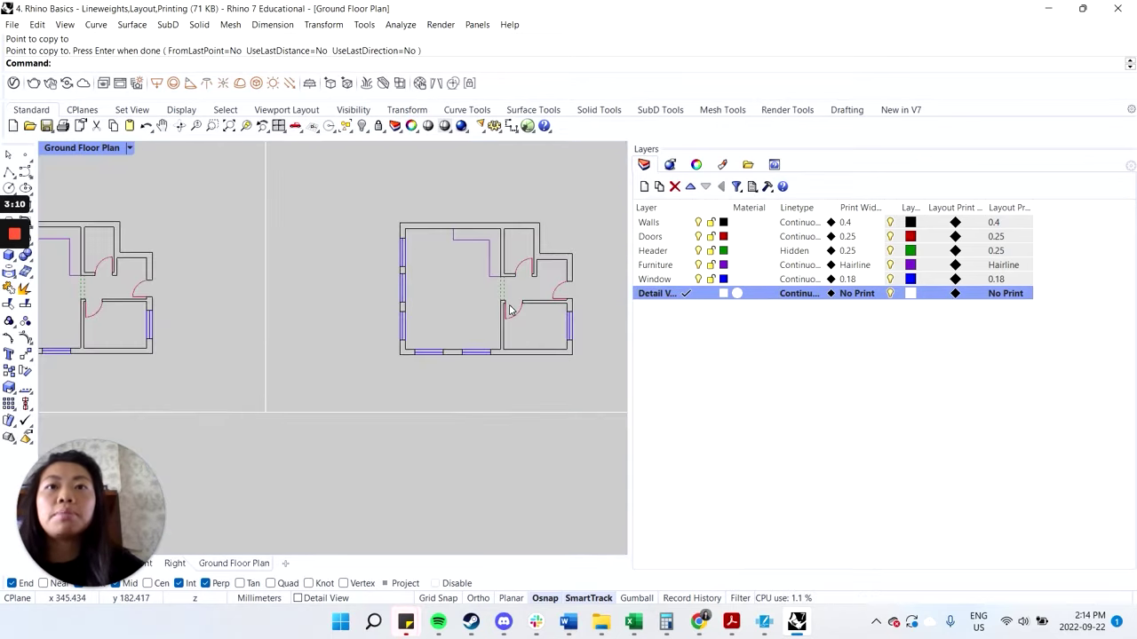
{"action": "scroll", "coordinate": [510, 309], "scroll_direction": "up", "scroll_amount": 1}
{"action": "scroll", "coordinate": [508, 306], "scroll_direction": "down", "scroll_amount": 8}
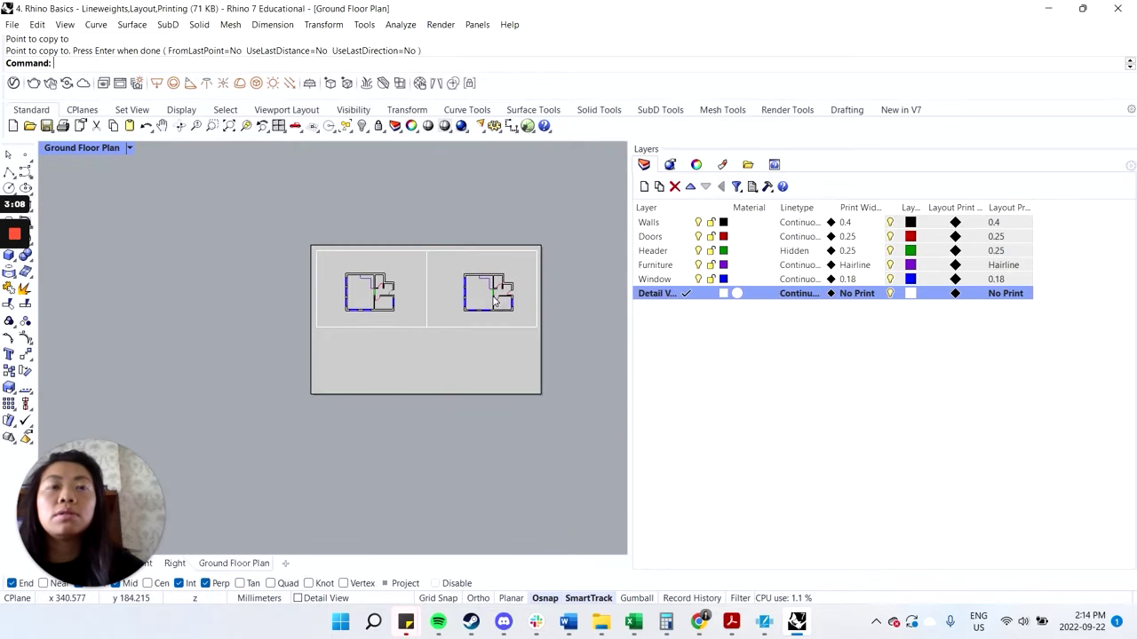
{"action": "scroll", "coordinate": [504, 303], "scroll_direction": "up", "scroll_amount": 6}
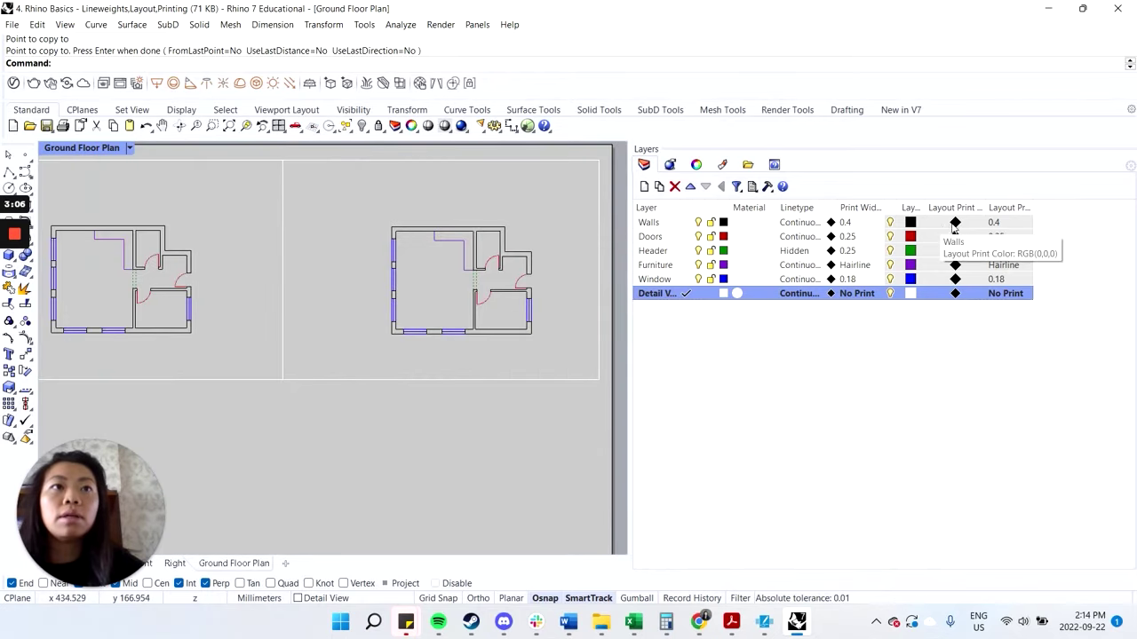
{"action": "left_click_drag", "start_coordinate": [900, 208], "coordinate": [965, 208]}
{"action": "left_click", "coordinate": [921, 224]}
{"action": "left_click", "coordinate": [922, 224]}
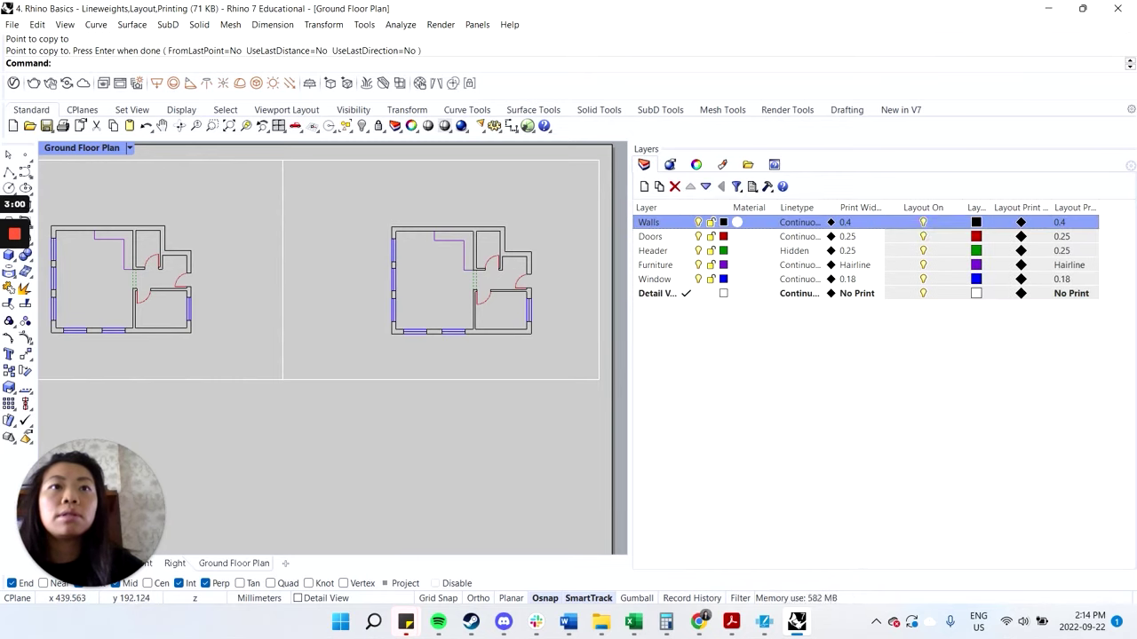
{"action": "left_click_drag", "start_coordinate": [835, 208], "coordinate": [891, 208]}
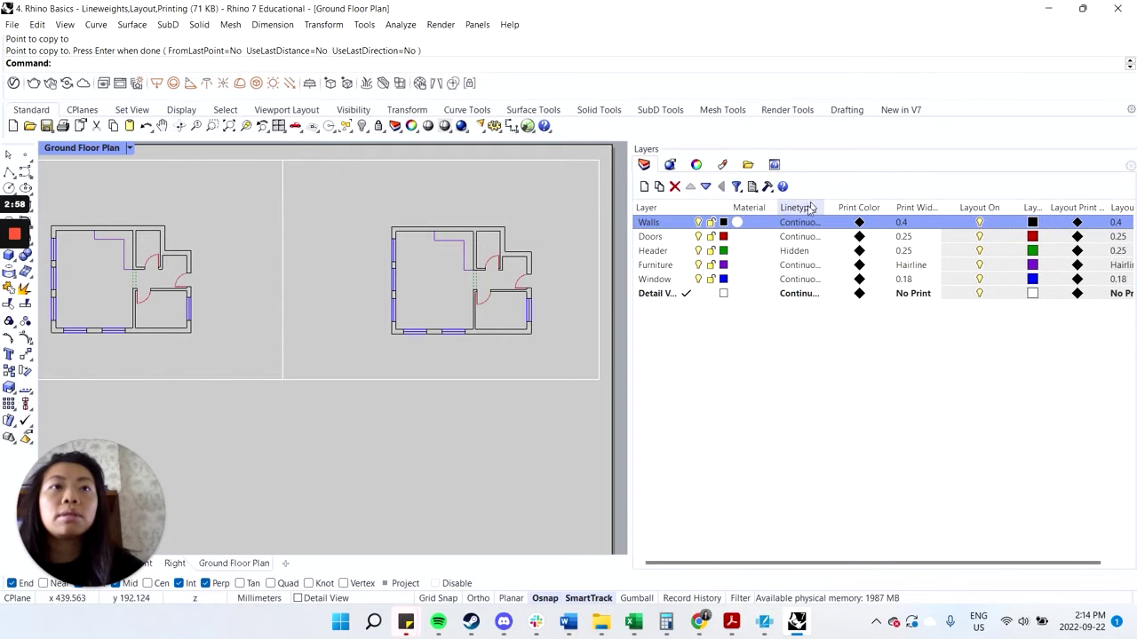
{"action": "scroll", "coordinate": [453, 425], "scroll_direction": "down", "scroll_amount": 3}
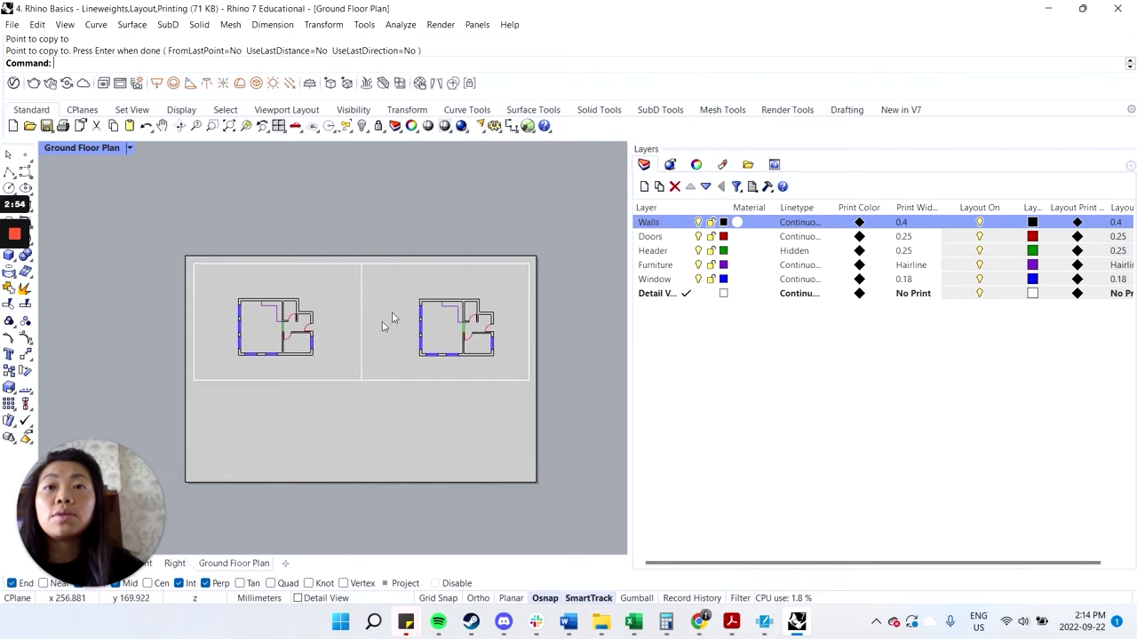
{"action": "left_click", "coordinate": [663, 294]}
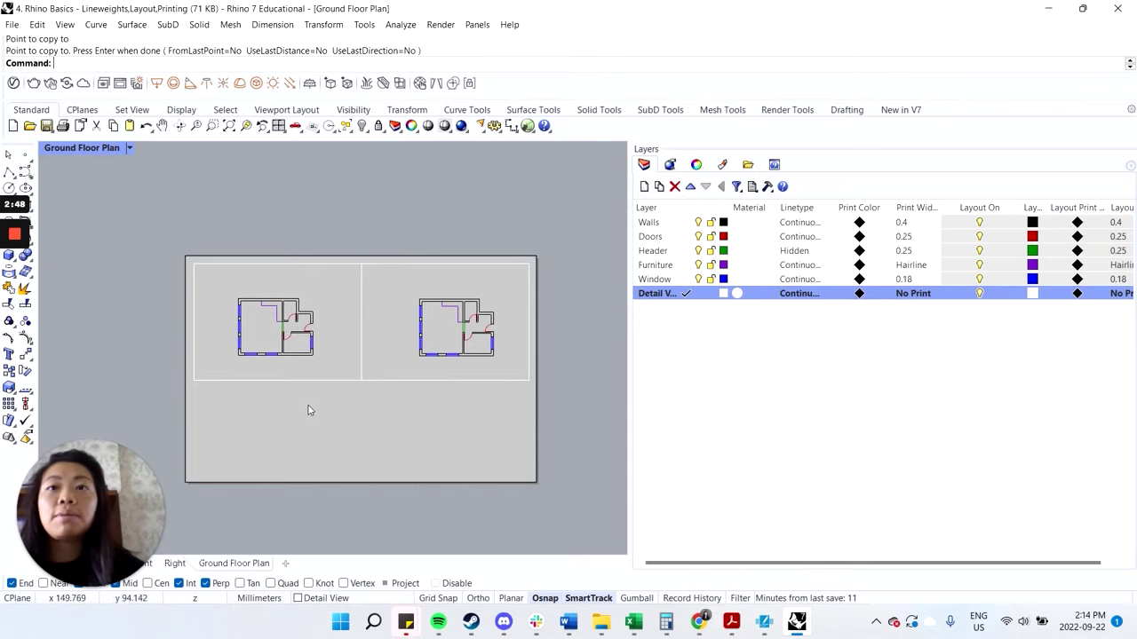
Step: Create a Text layer and place the 'Ground Floor Plan' title below the left detail
{"action": "left_click", "coordinate": [644, 186]}
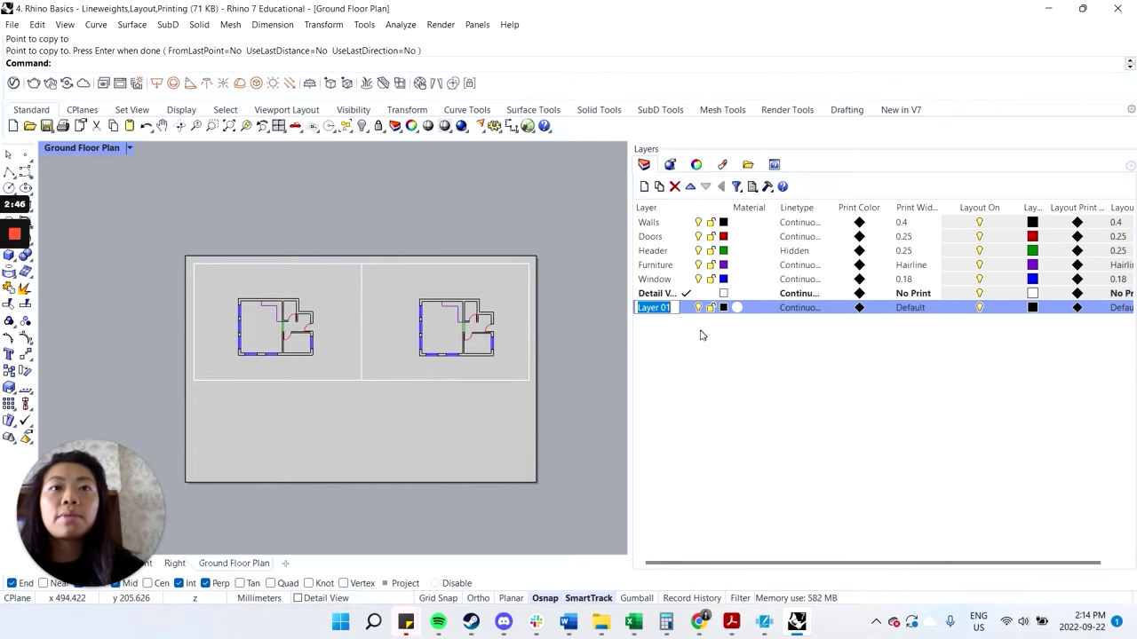
{"action": "type", "text": "Text"}
{"action": "key", "text": "Return"}
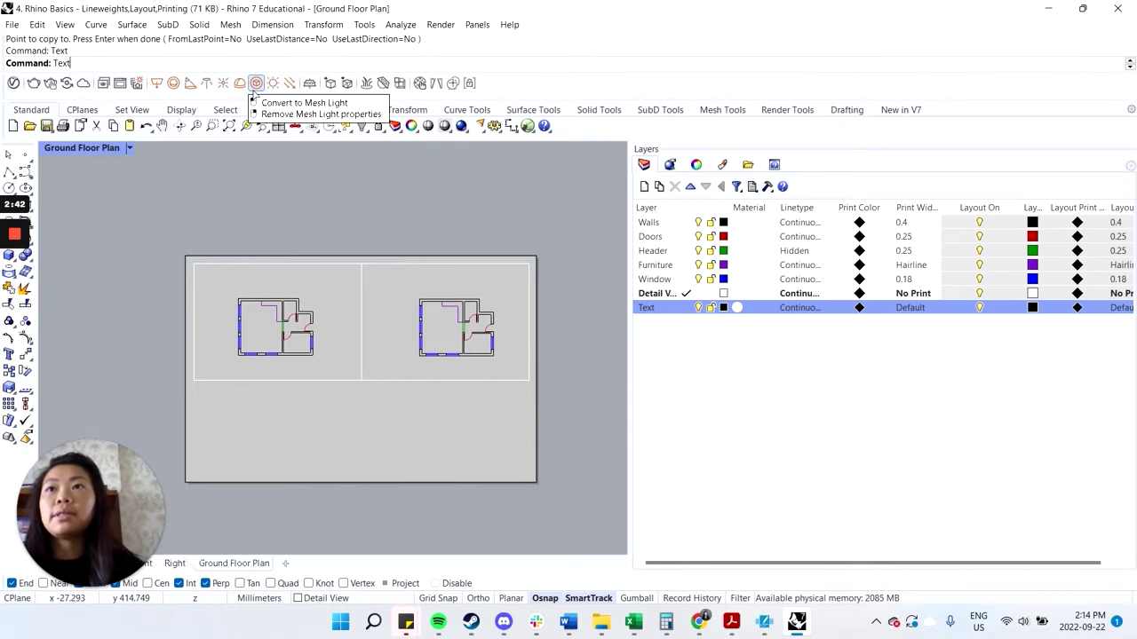
{"action": "double_click", "coordinate": [600, 200]}
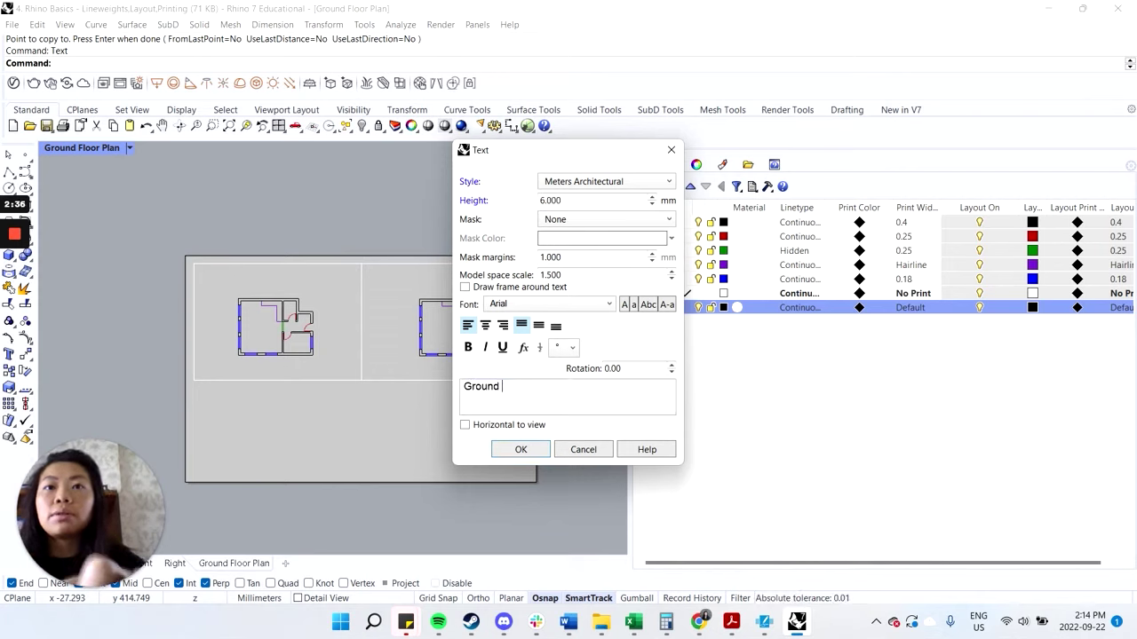
{"action": "type", "text": "an"}
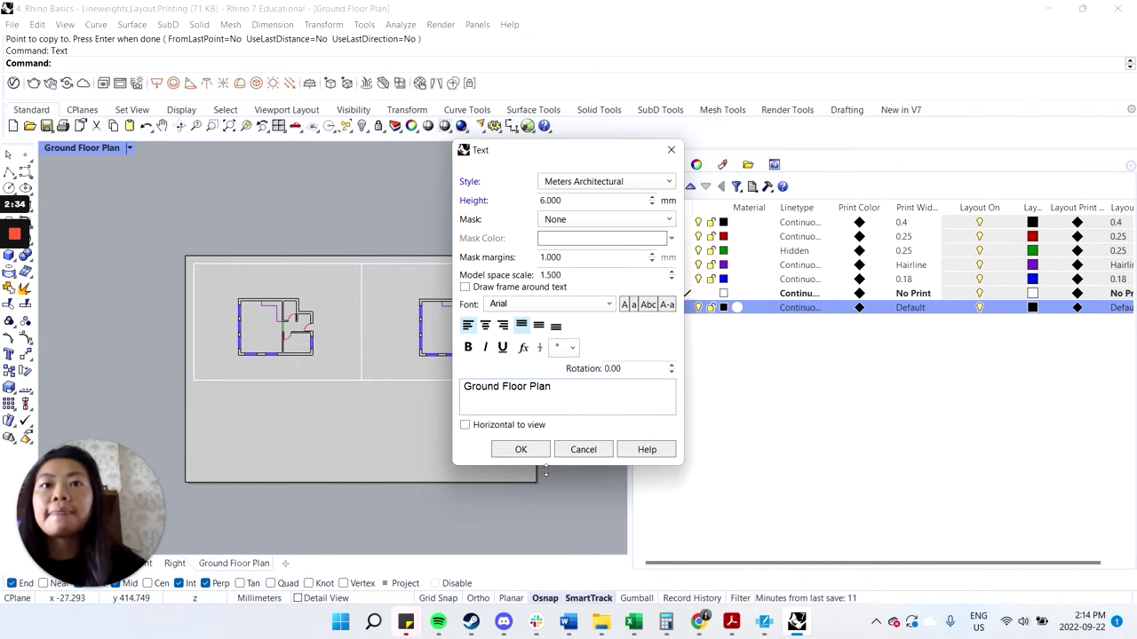
{"action": "left_click", "coordinate": [537, 450]}
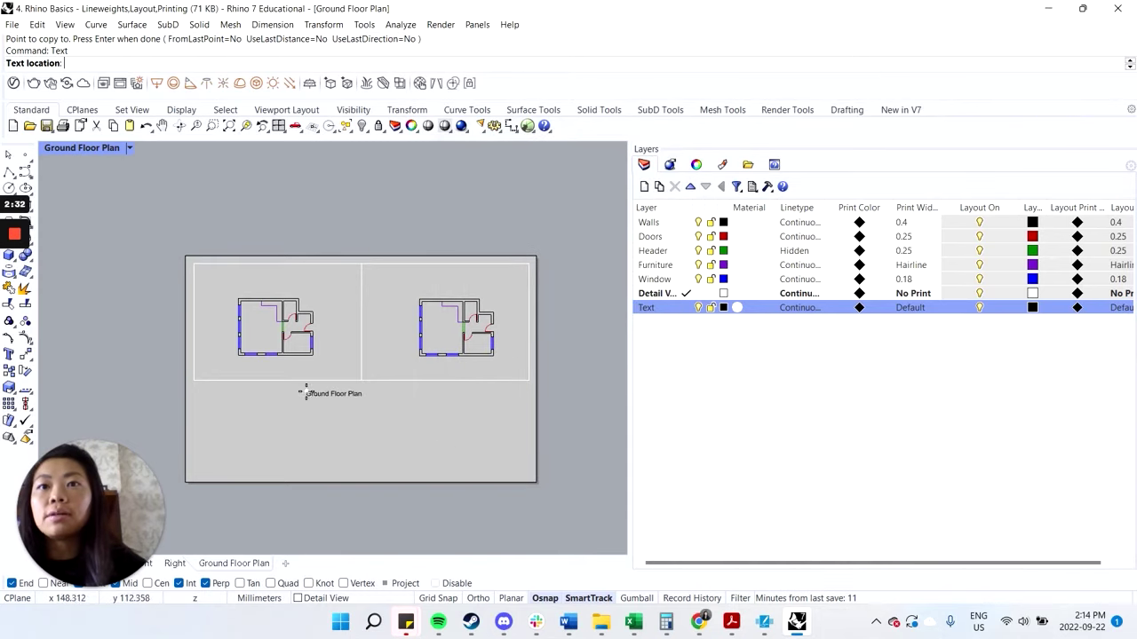
{"action": "left_click", "coordinate": [305, 393]}
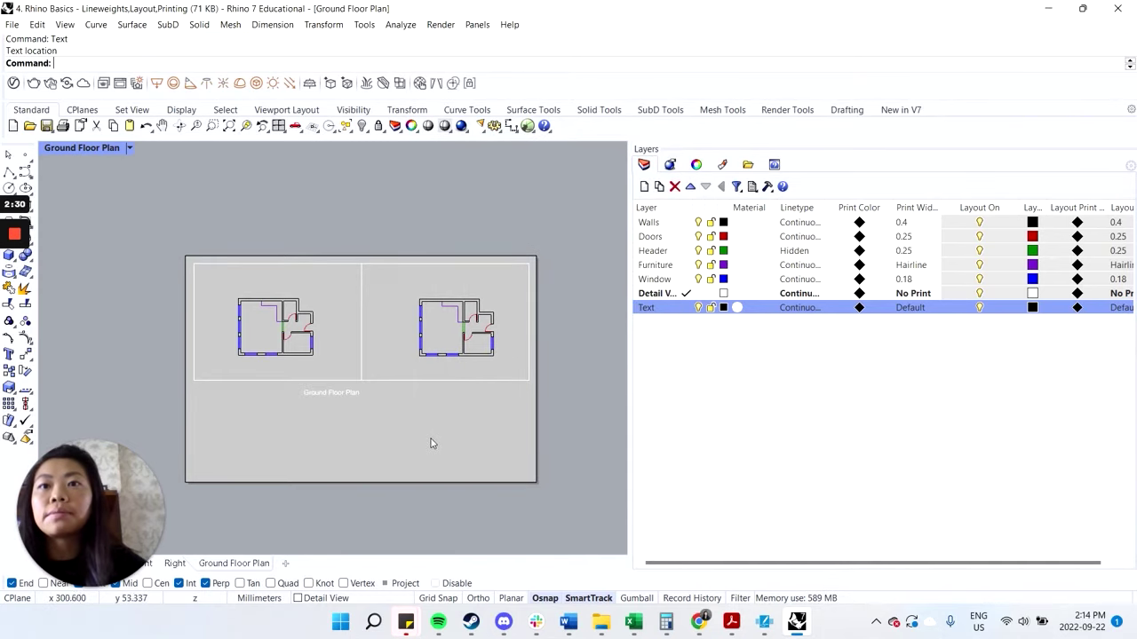
Step: Make Text the current layer and move the Ground Floor Plan title onto it
{"action": "left_click", "coordinate": [685, 307]}
{"action": "left_click", "coordinate": [337, 393]}
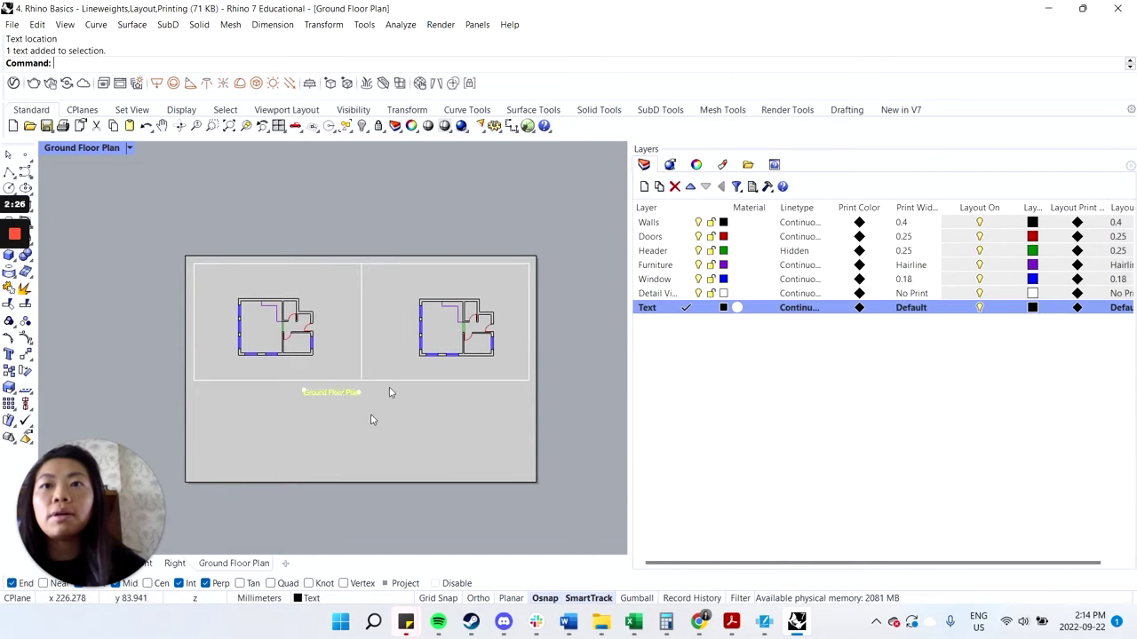
{"action": "left_click", "coordinate": [395, 126]}
{"action": "left_click", "coordinate": [413, 148]}
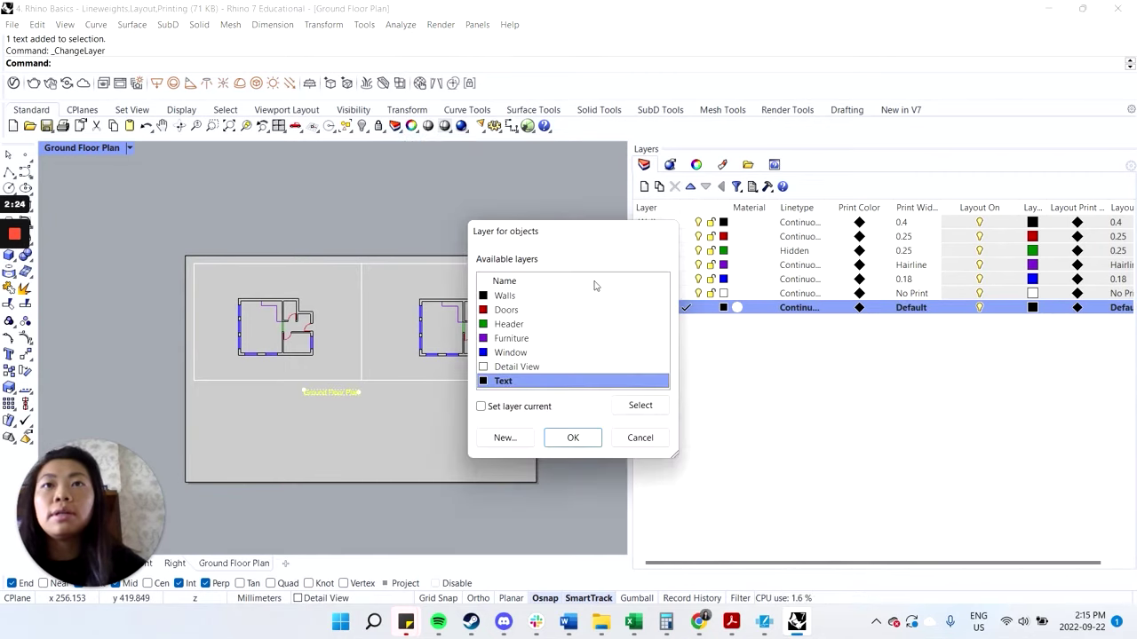
{"action": "left_click", "coordinate": [573, 438]}
{"action": "left_click", "coordinate": [418, 466]}
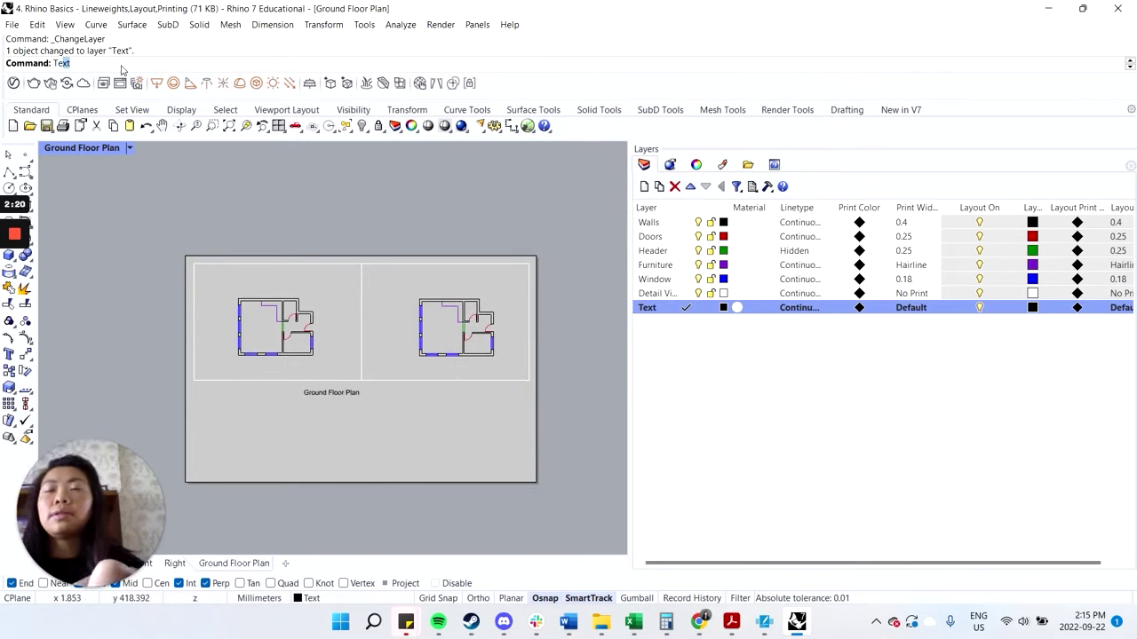
Step: Place a 'Second Floor Plan' title below the right detail
{"action": "key", "text": "Return"}
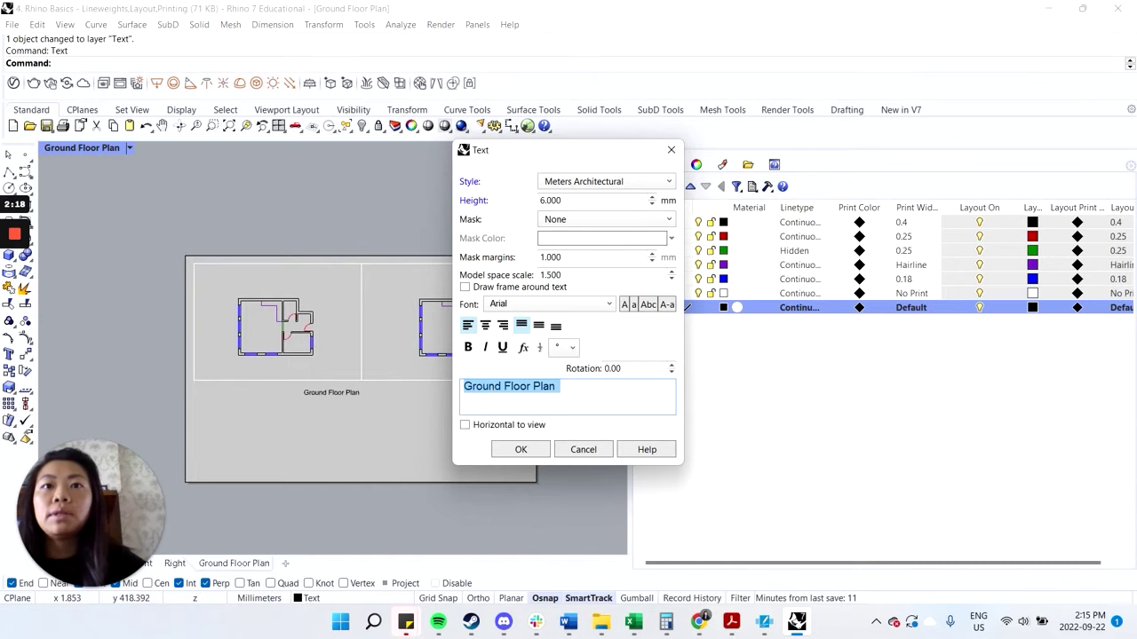
{"action": "left_click", "coordinate": [502, 387]}
{"action": "key", "text": "BackSpace"}
{"action": "key", "text": "BackSpace"}
{"action": "key", "text": "BackSpace"}
{"action": "key", "text": "BackSpace"}
{"action": "key", "text": "BackSpace"}
{"action": "key", "text": "BackSpace"}
{"action": "type", "text": "Second"}
{"action": "left_click", "coordinate": [520, 449]}
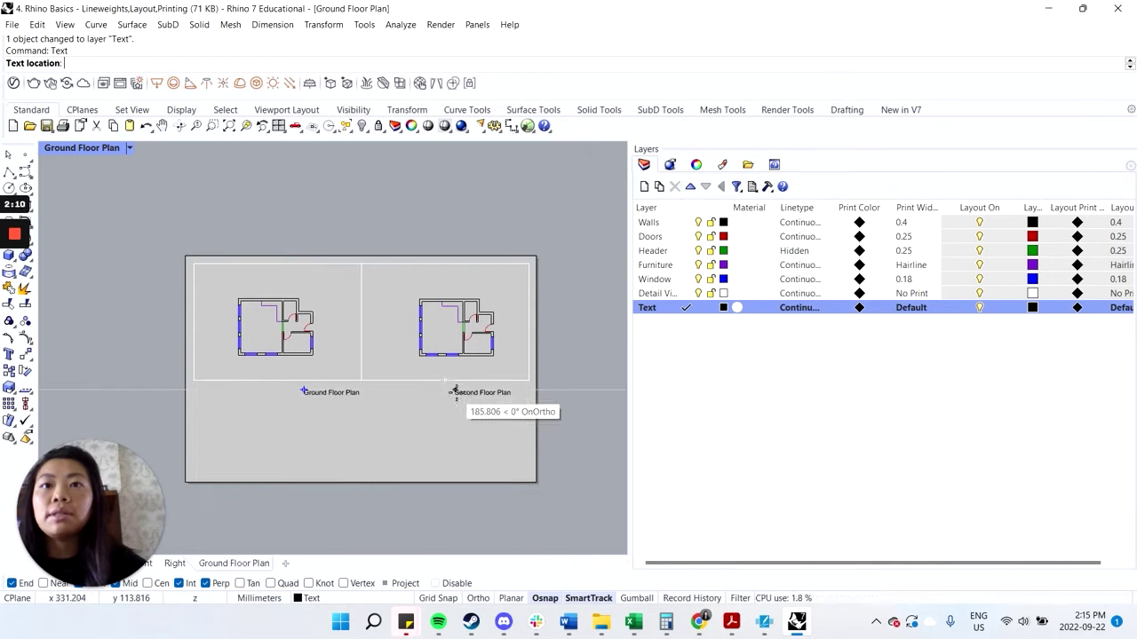
{"action": "left_click", "coordinate": [442, 392]}
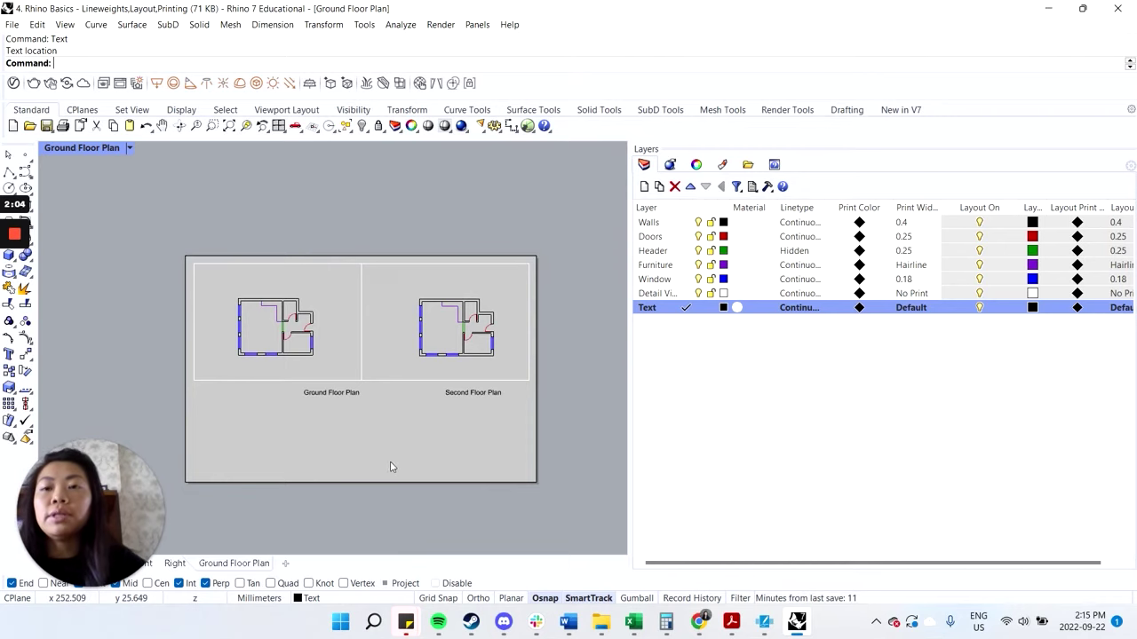
Step: Start printing the Ground Floor Plan layout with output color set to Print Color
{"action": "right_click", "coordinate": [257, 568]}
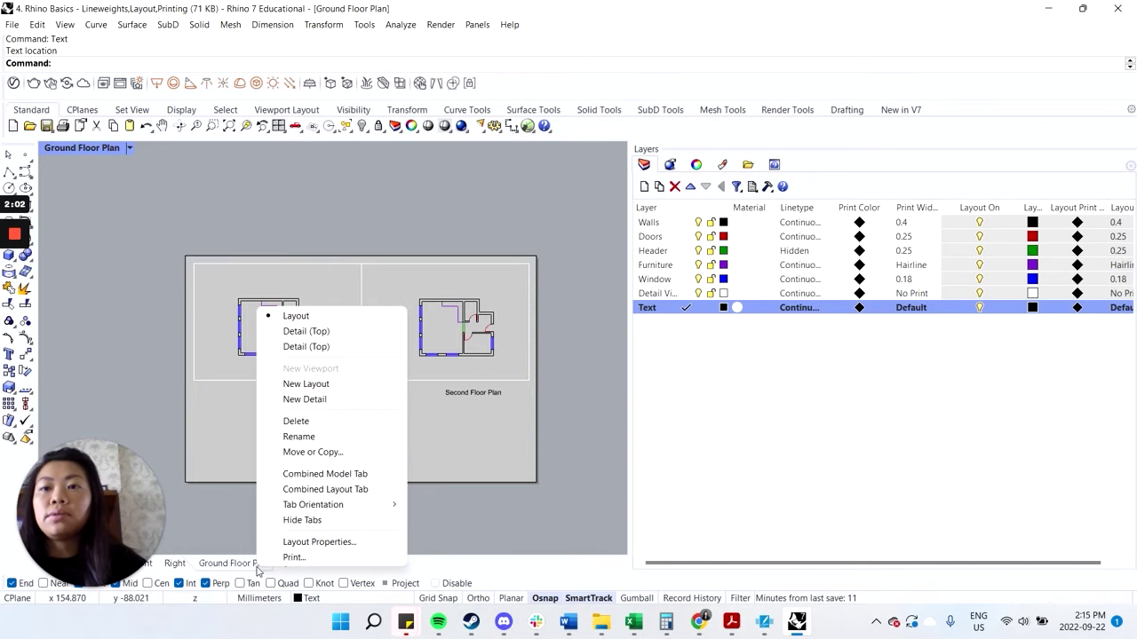
{"action": "left_click", "coordinate": [294, 557]}
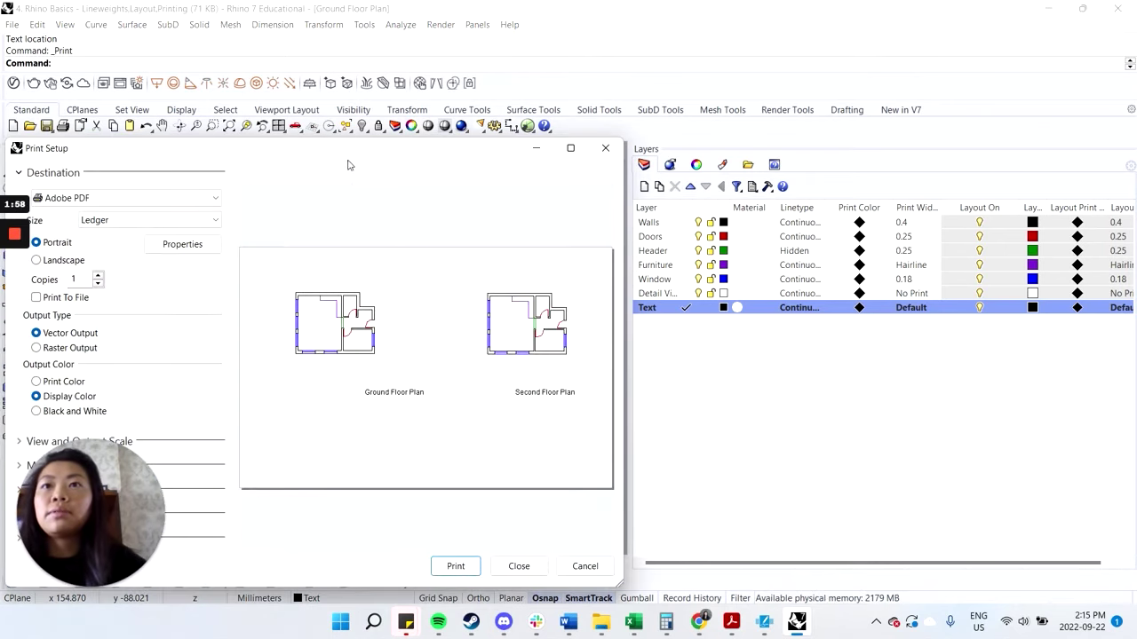
{"action": "left_click_drag", "start_coordinate": [362, 160], "coordinate": [511, 153]}
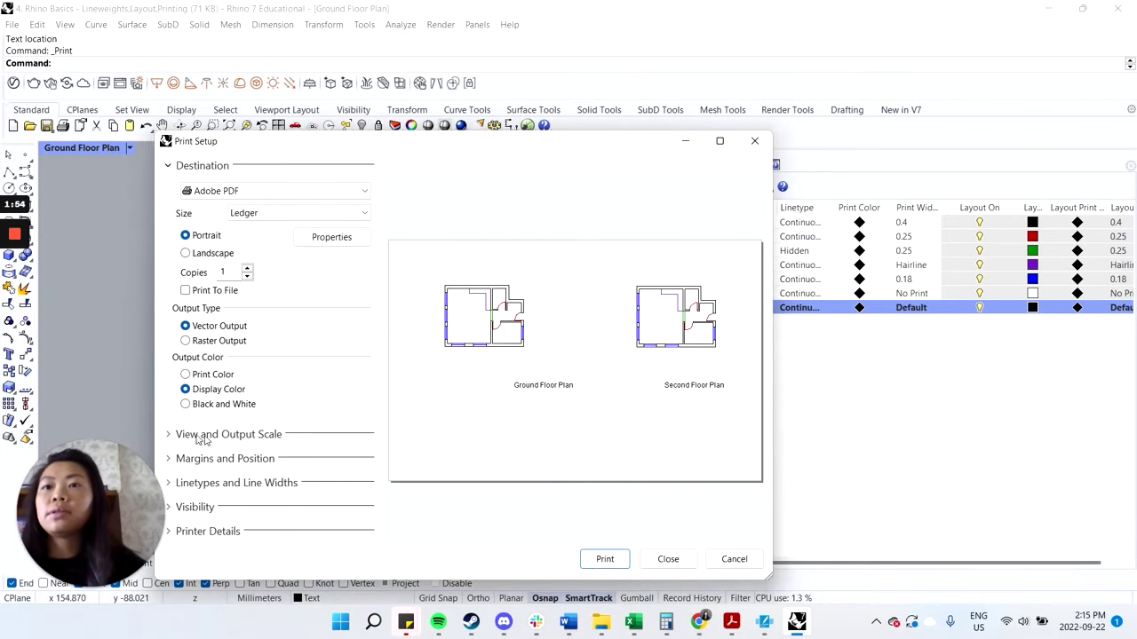
{"action": "left_click", "coordinate": [167, 436]}
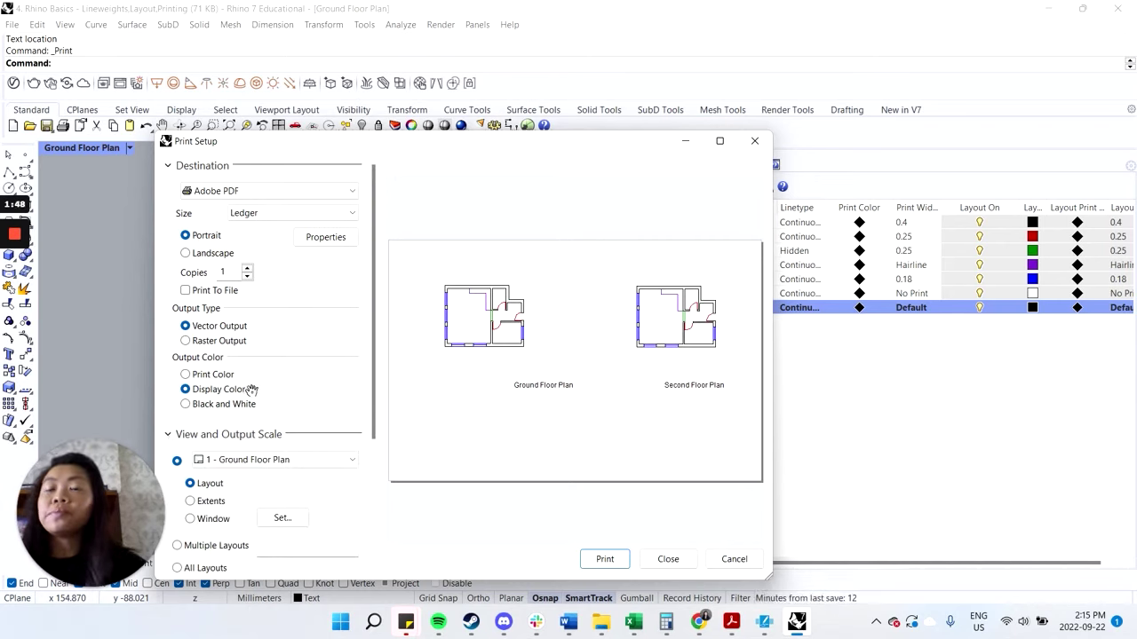
{"action": "left_click", "coordinate": [185, 404]}
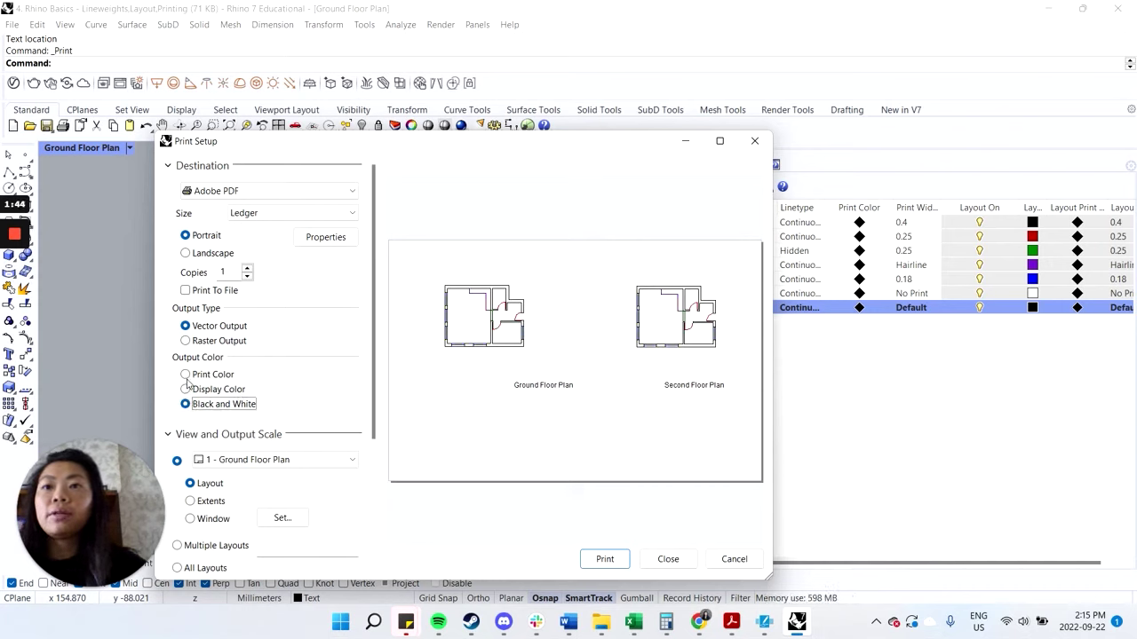
{"action": "left_click", "coordinate": [185, 373]}
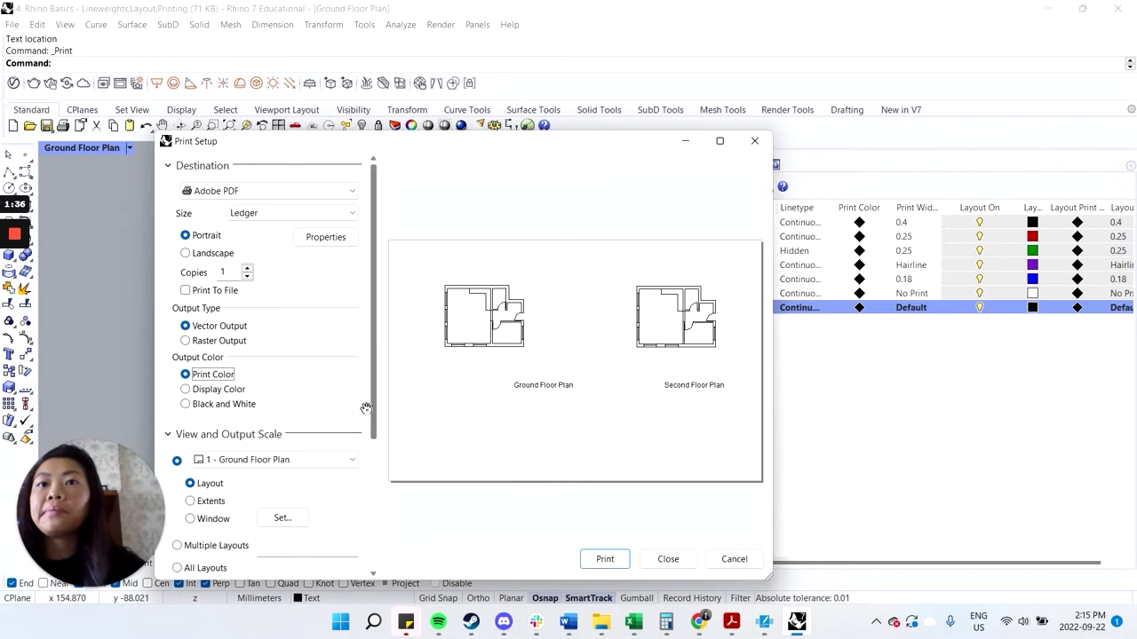
Step: Set the paper size to 11 x 17 in landscape orientation
{"action": "left_click_drag", "start_coordinate": [373, 415], "coordinate": [352, 481]}
{"action": "scroll", "coordinate": [352, 480], "scroll_direction": "down", "scroll_amount": 5}
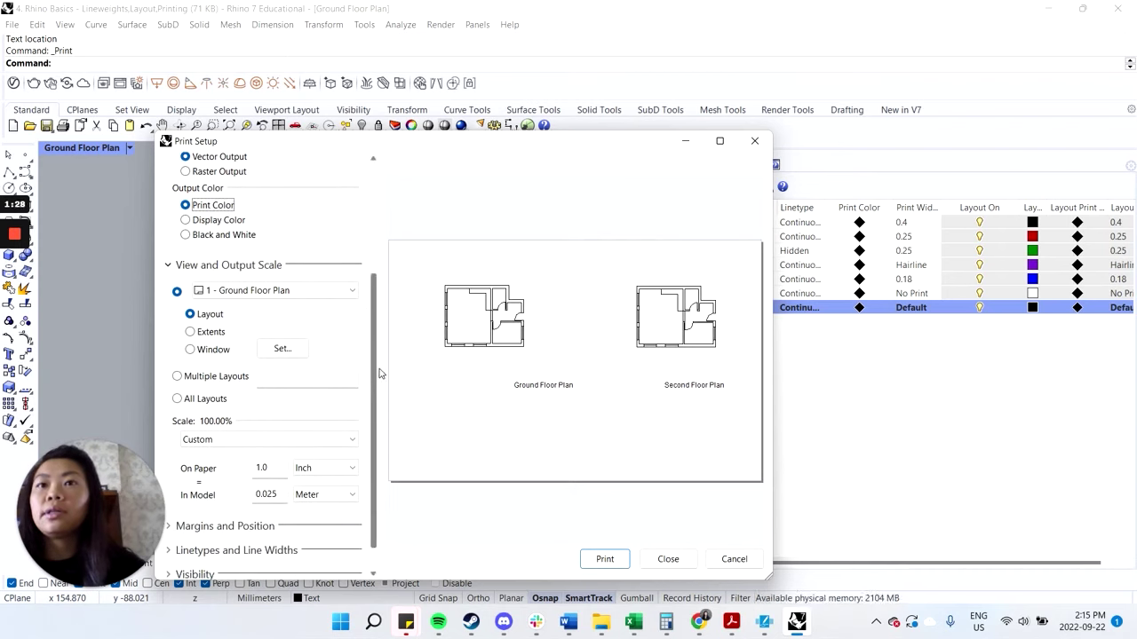
{"action": "scroll", "coordinate": [364, 293], "scroll_direction": "up", "scroll_amount": 5}
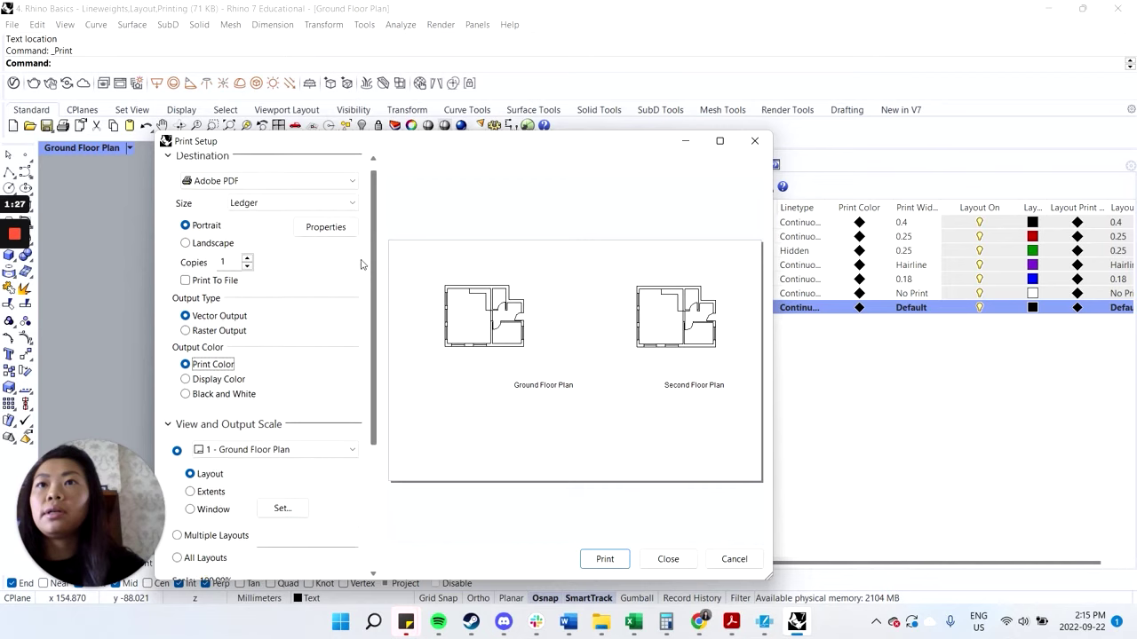
{"action": "left_click", "coordinate": [272, 214]}
{"action": "left_click", "coordinate": [271, 299]}
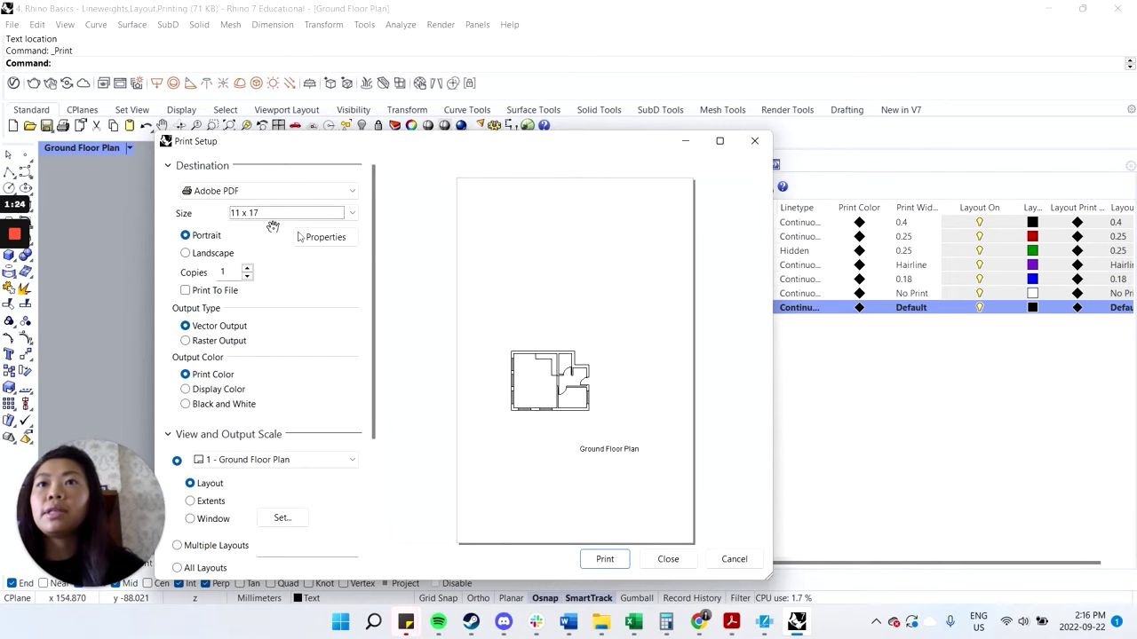
{"action": "left_click", "coordinate": [191, 258]}
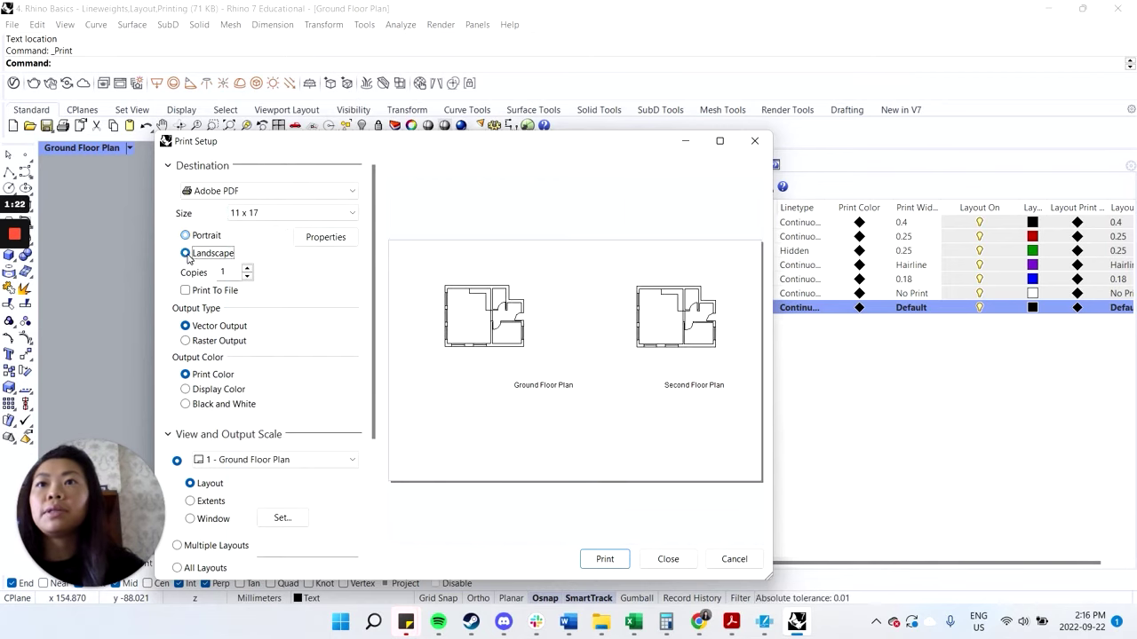